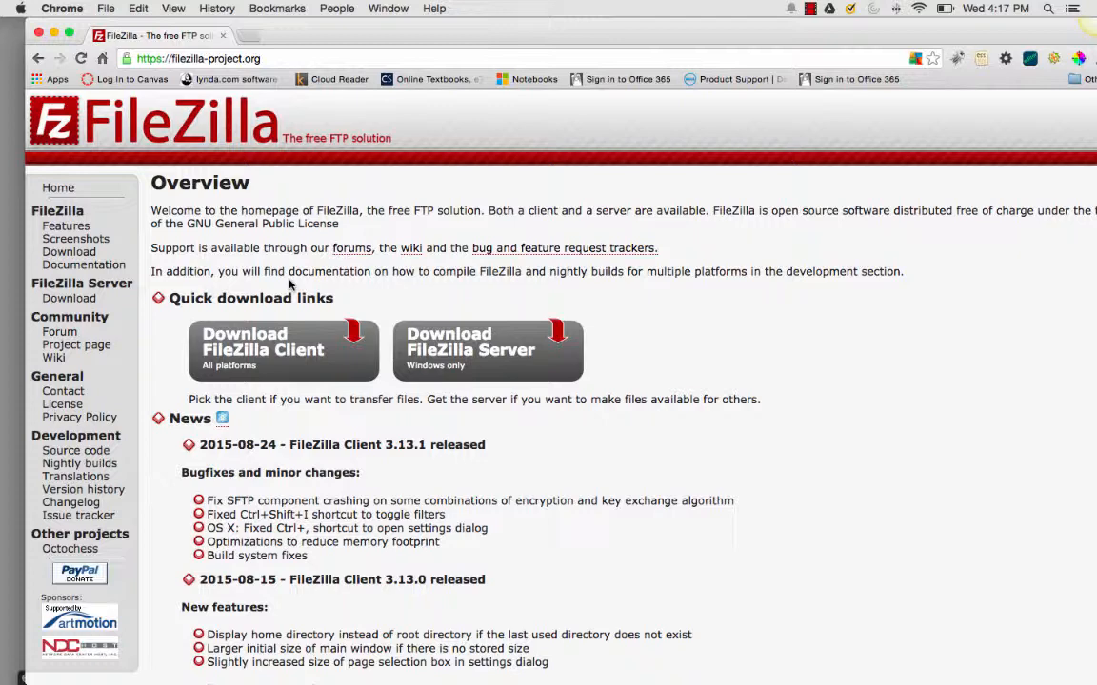
Download the FileZilla Client for Mac OS X from the project site through SourceForge
scroll(290, 284, down, 1)
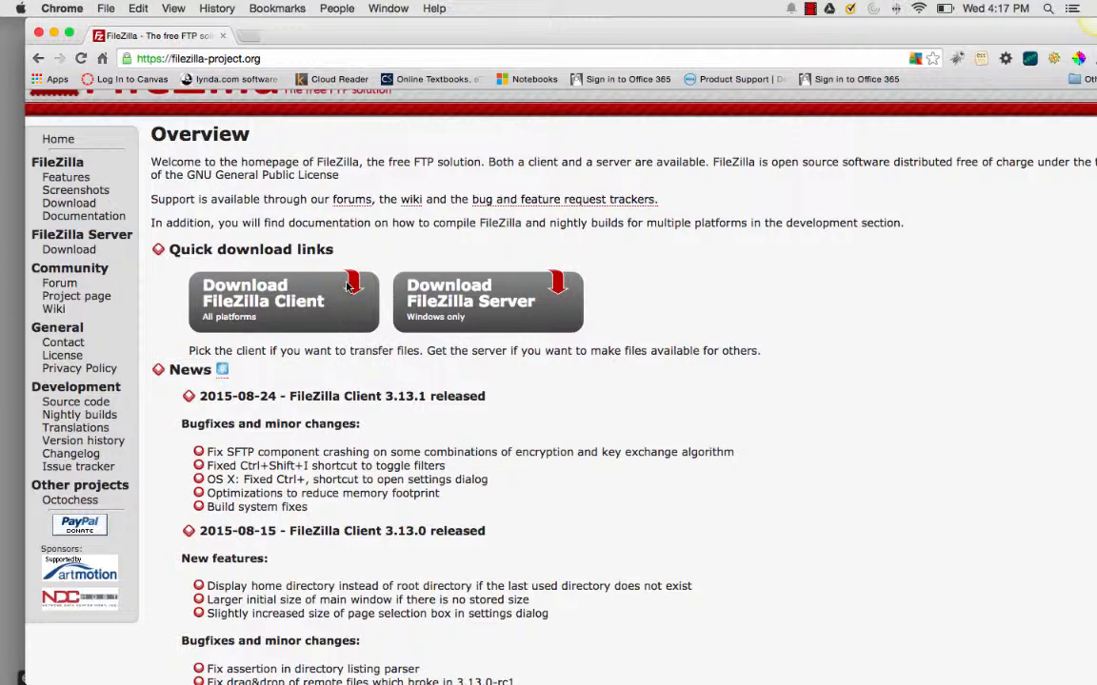
click(296, 314)
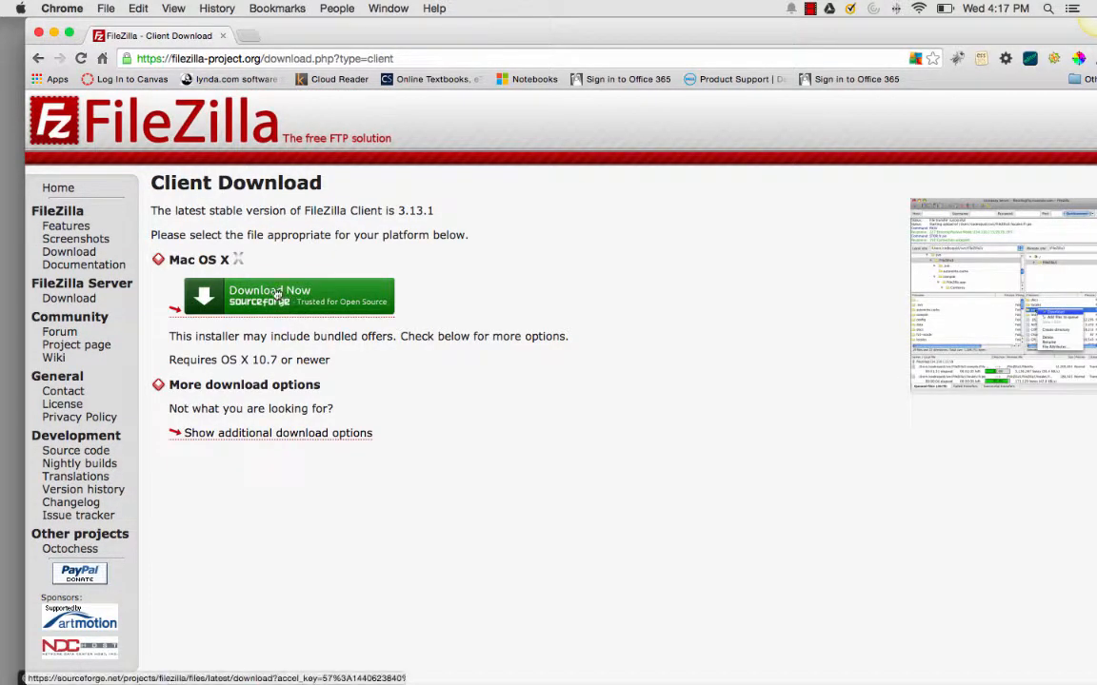
click(214, 298)
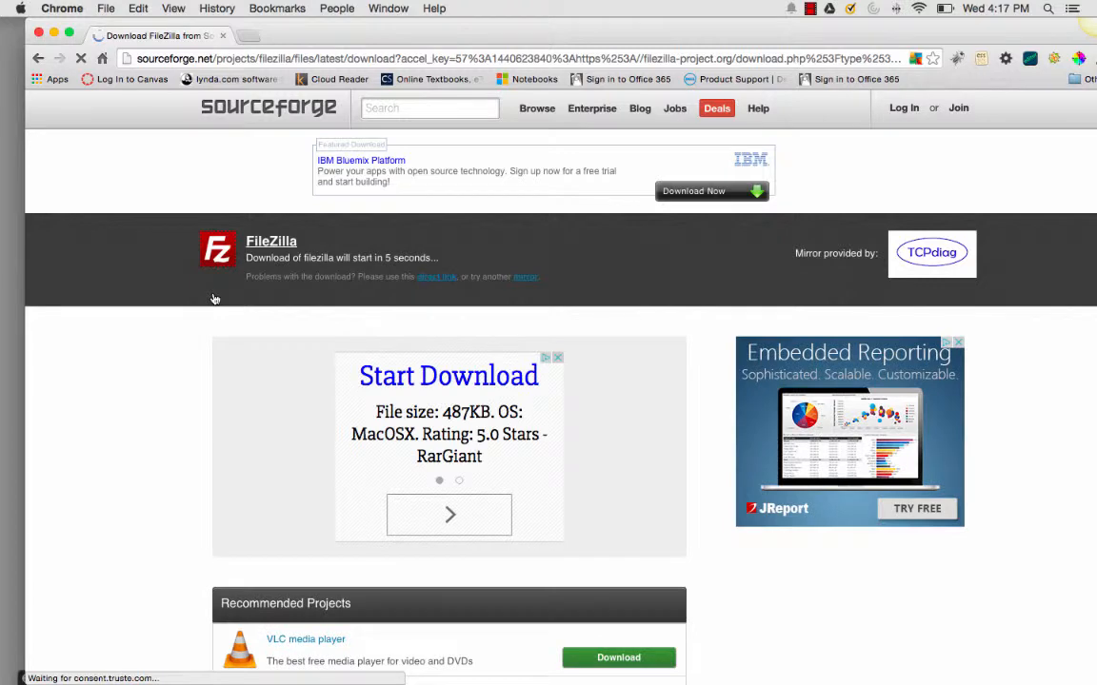
scroll(214, 299, down, 3)
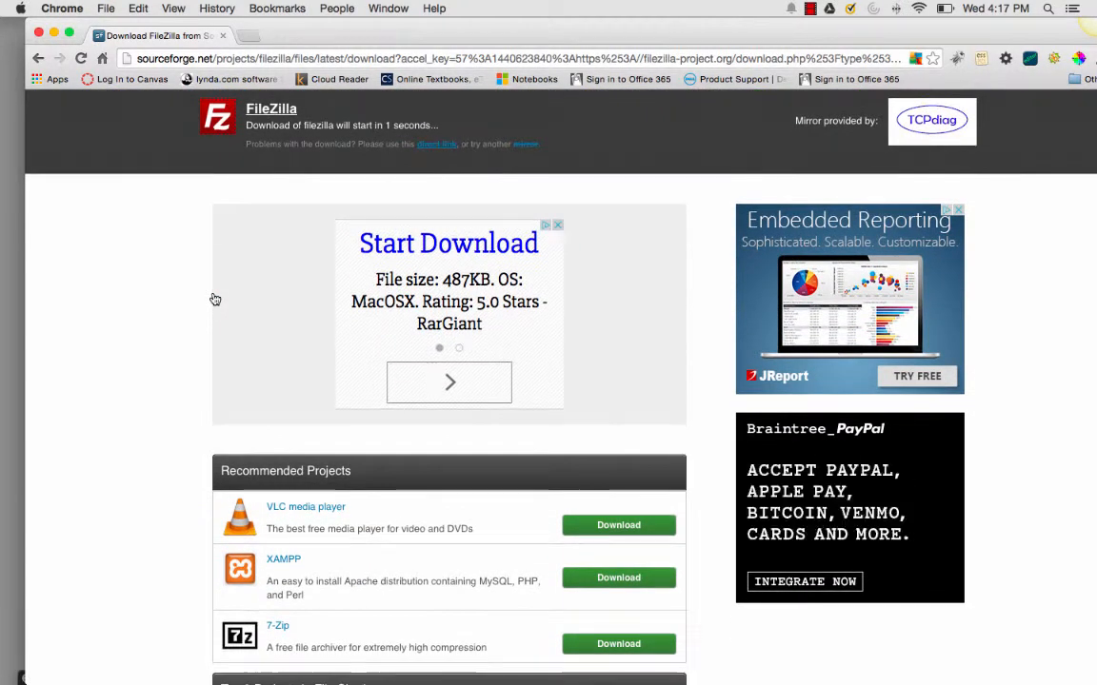
scroll(215, 287, down, 1)
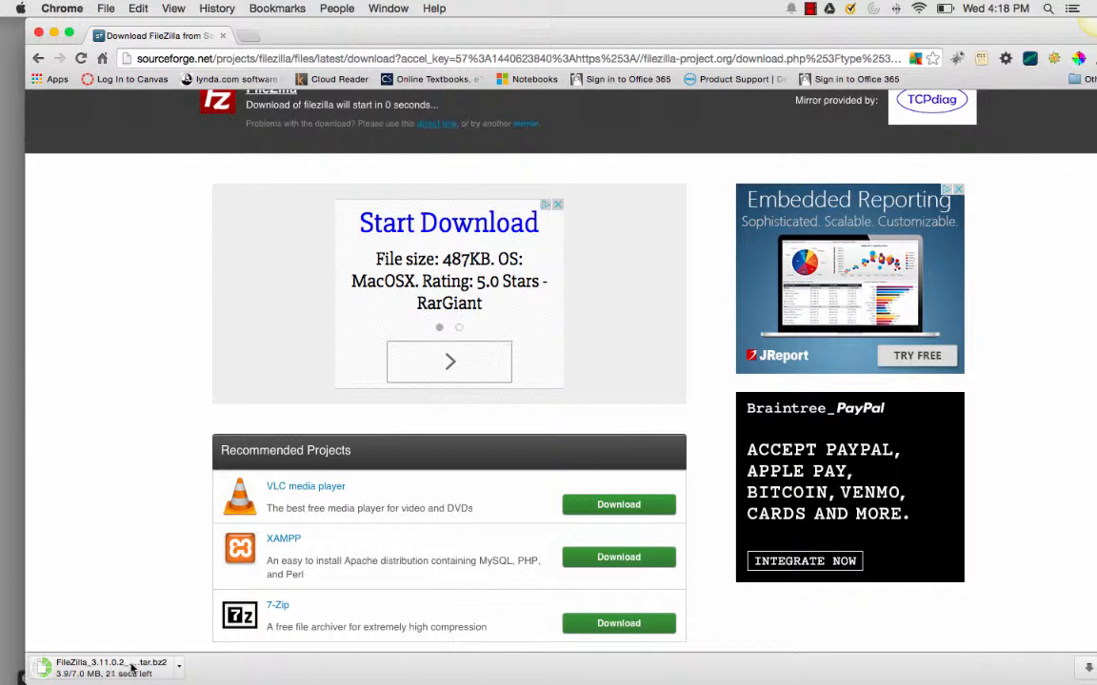
Show the downloaded FileZilla archive in Finder, extract it, and open the FileZilla application, confirming the security prompt
click(178, 667)
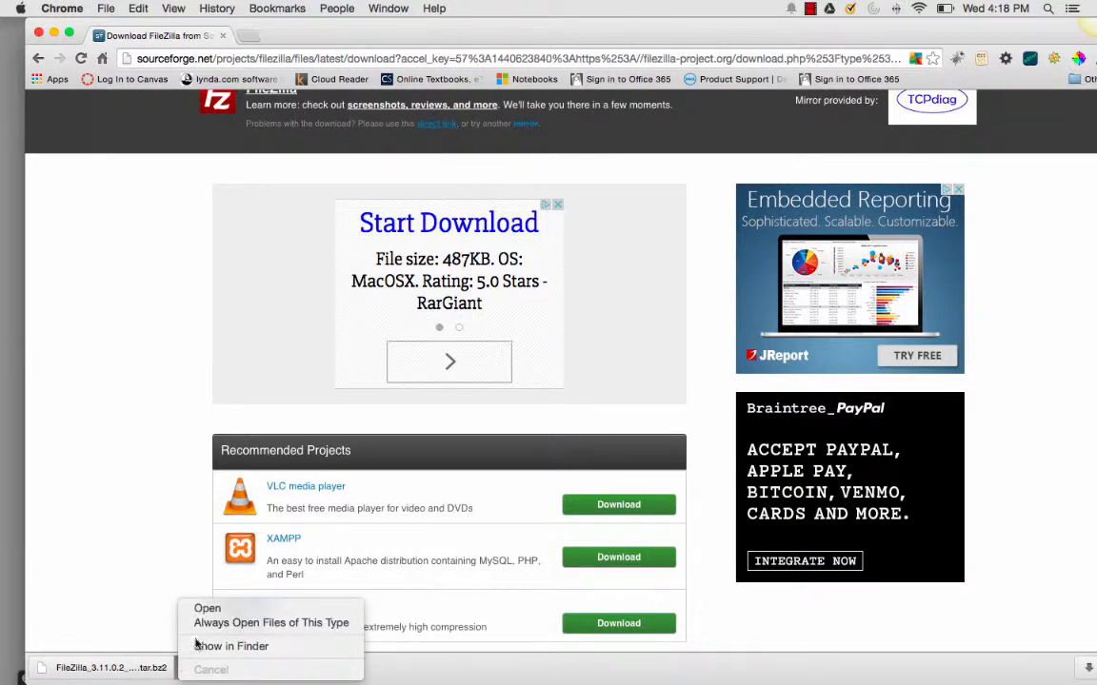
click(186, 647)
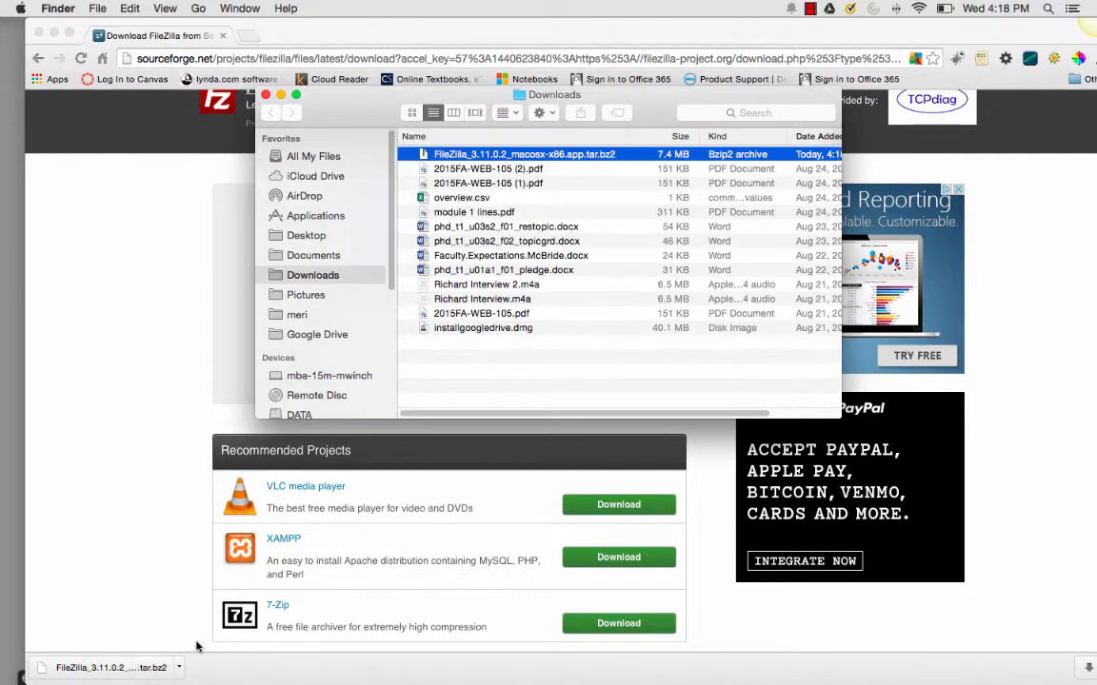
double_click(510, 162)
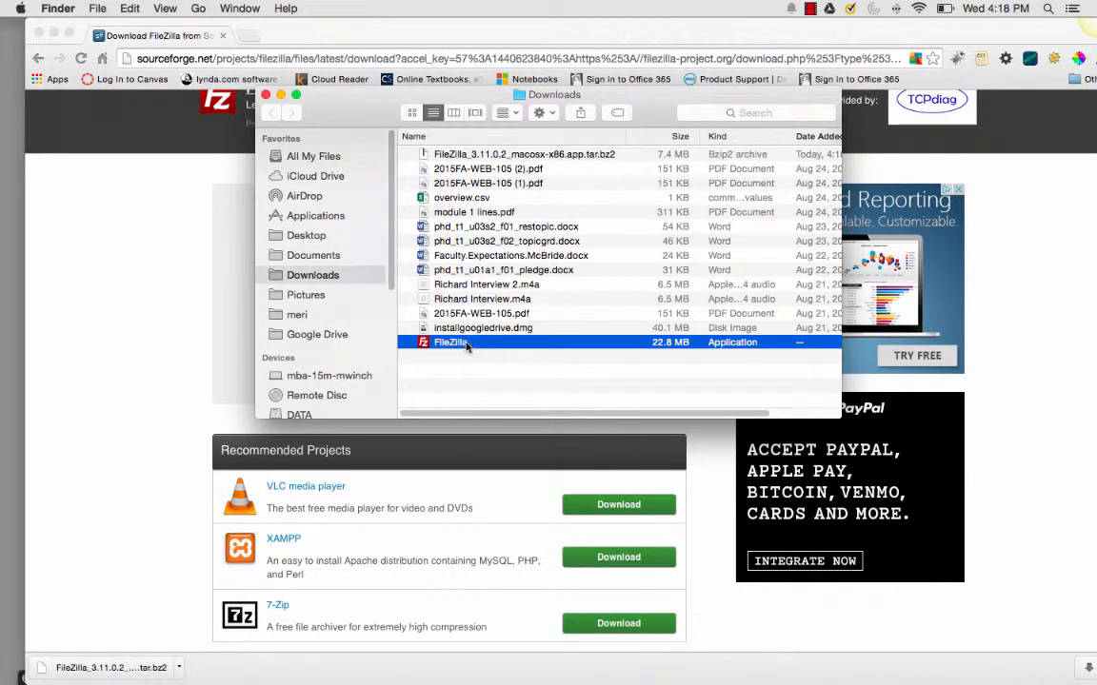
double_click(467, 345)
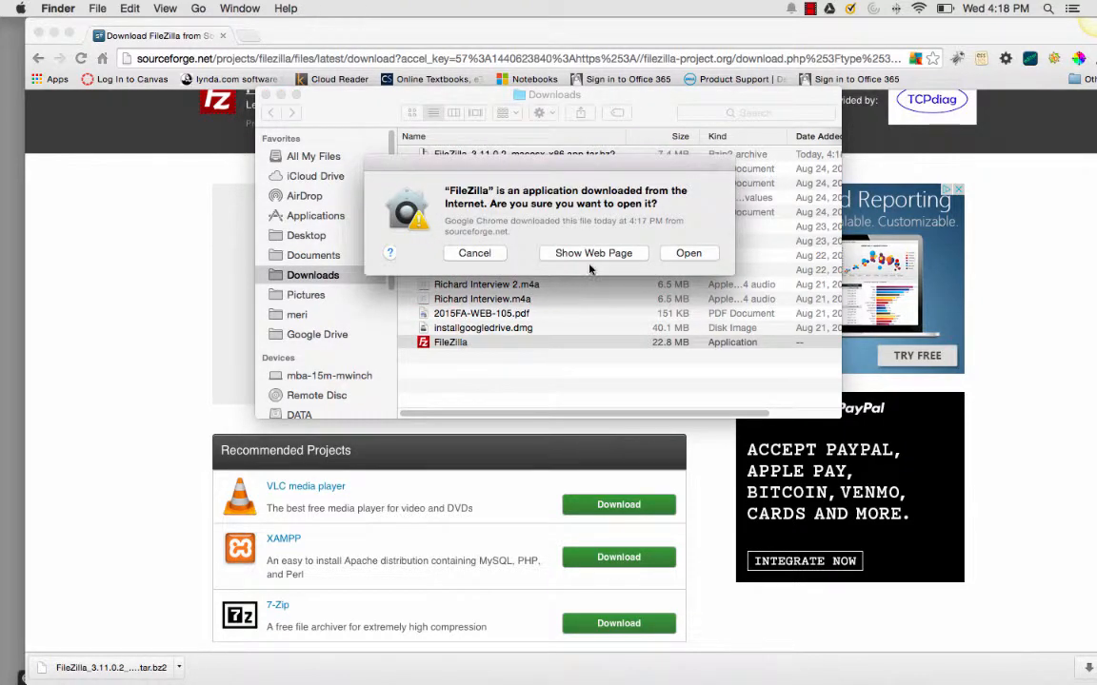
click(688, 254)
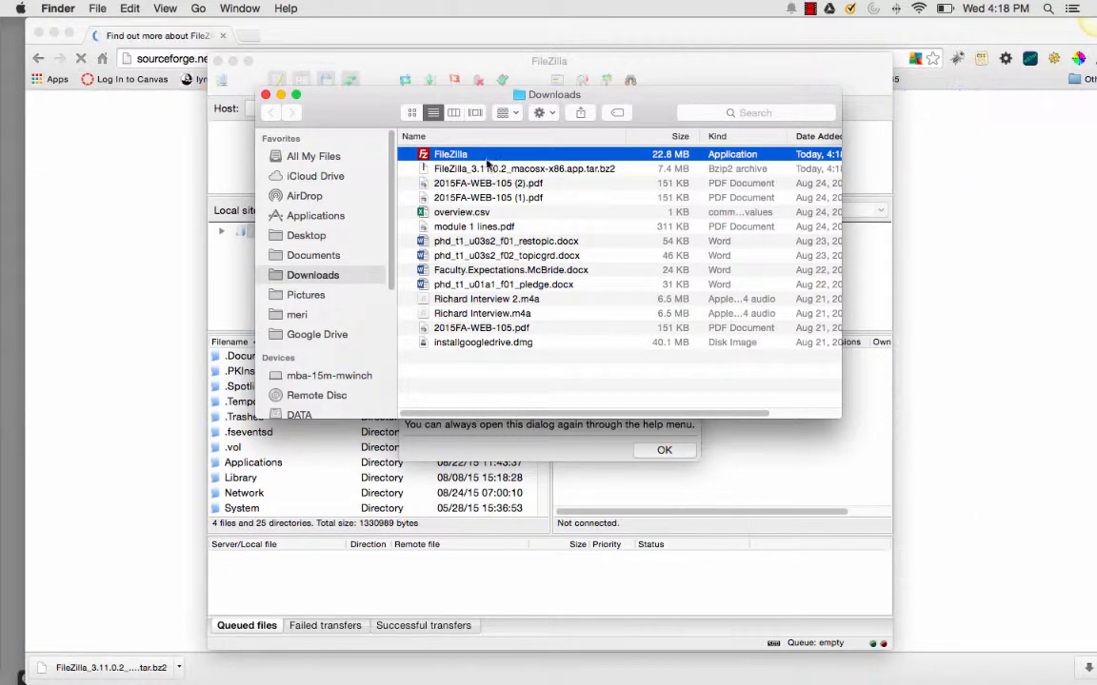
Move the FileZilla application from Downloads to the Documents folder, then close Finder and FileZilla's welcome dialog
drag(482, 159, 8, 350)
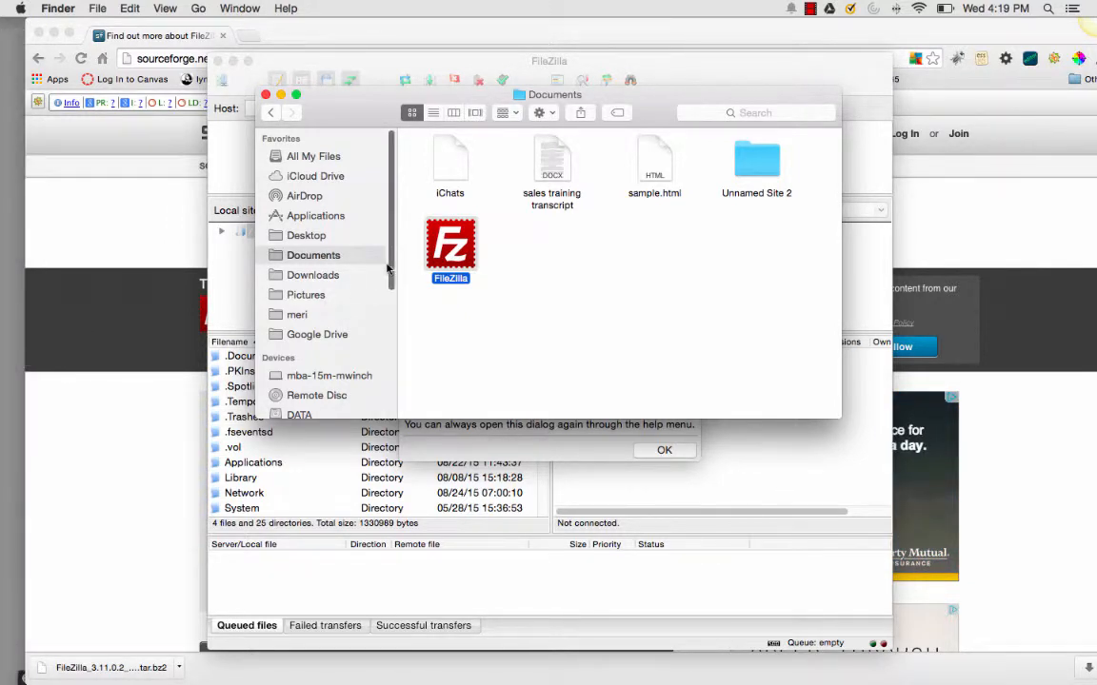
click(267, 96)
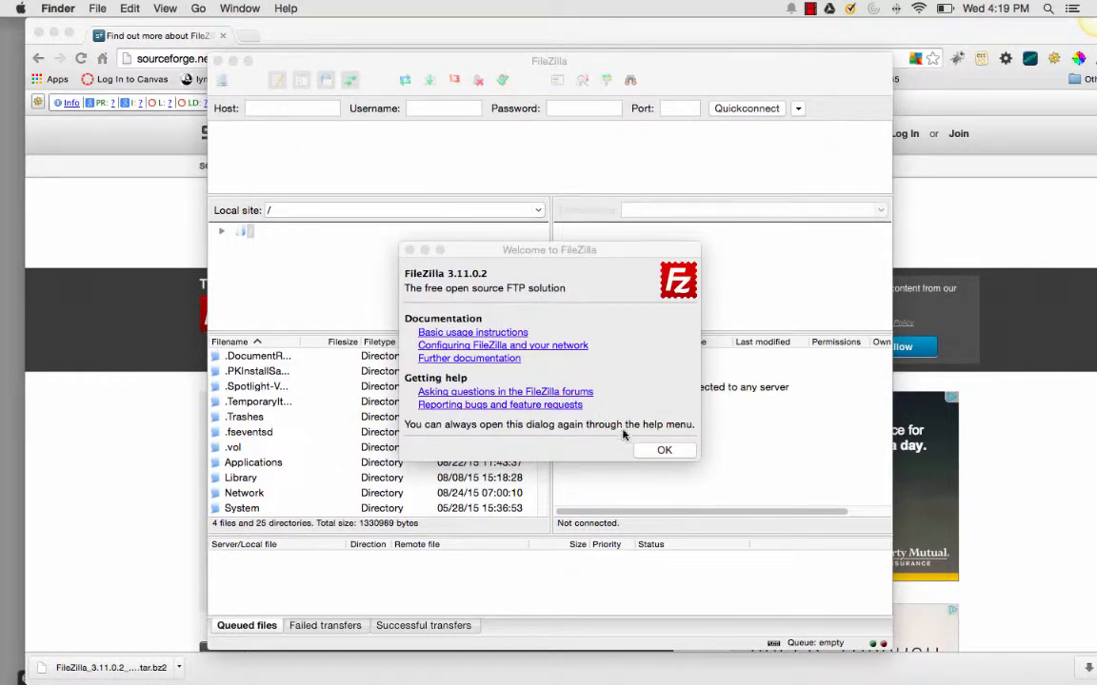
click(662, 449)
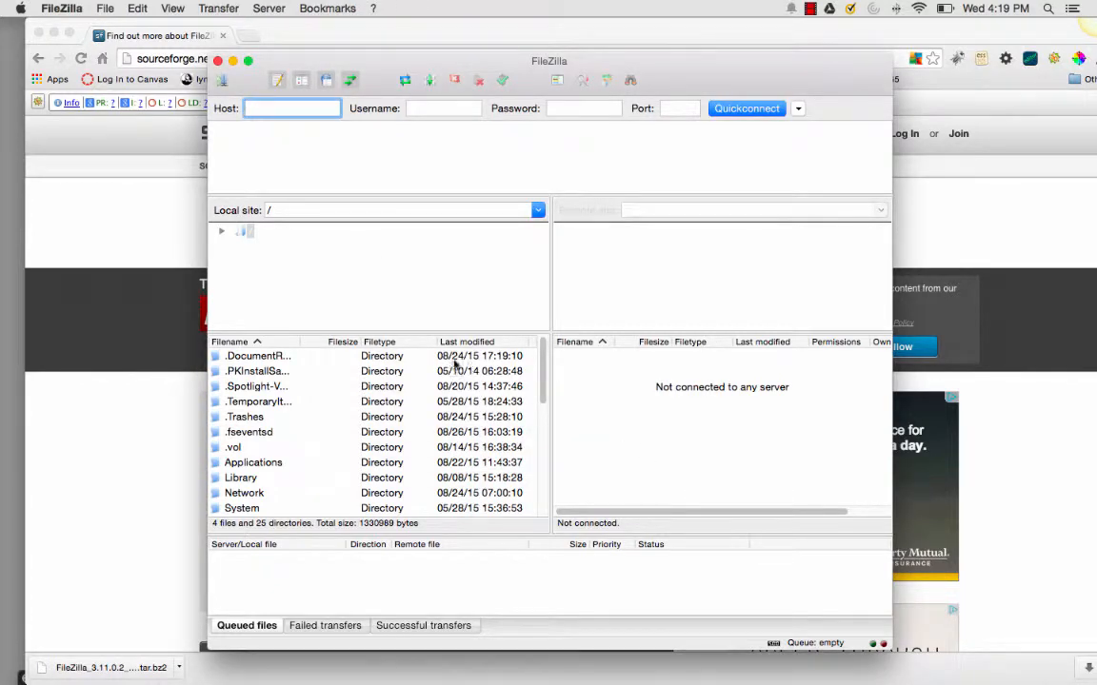
Close the browser window and widen the FileZilla window on both sides
click(39, 33)
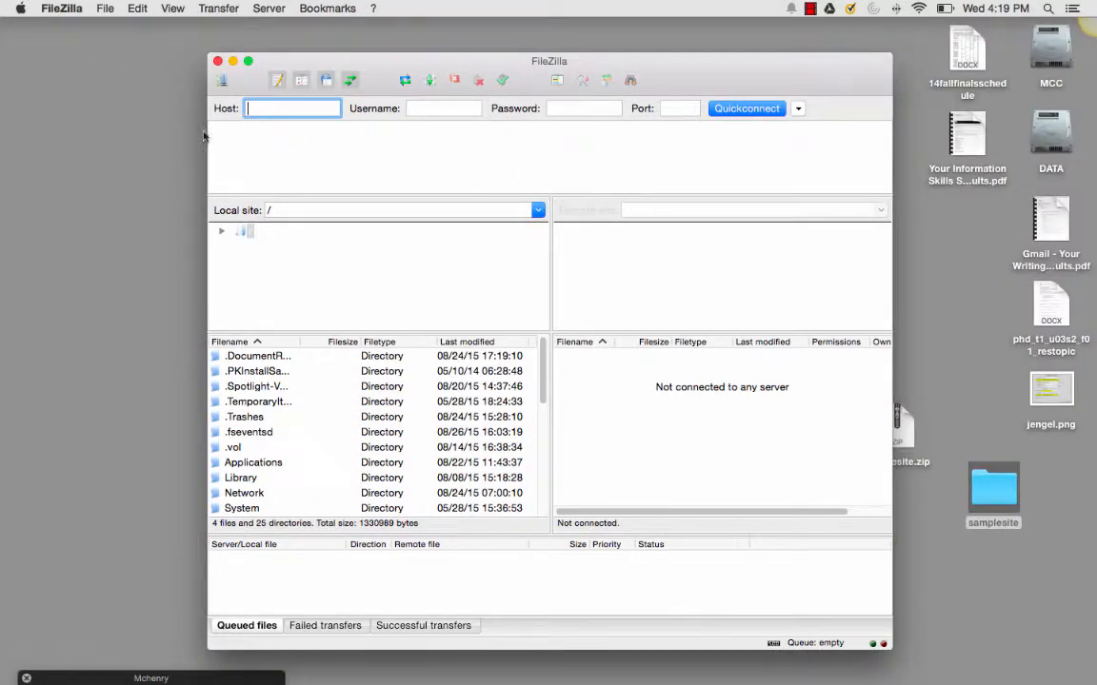
drag(205, 132, 58, 133)
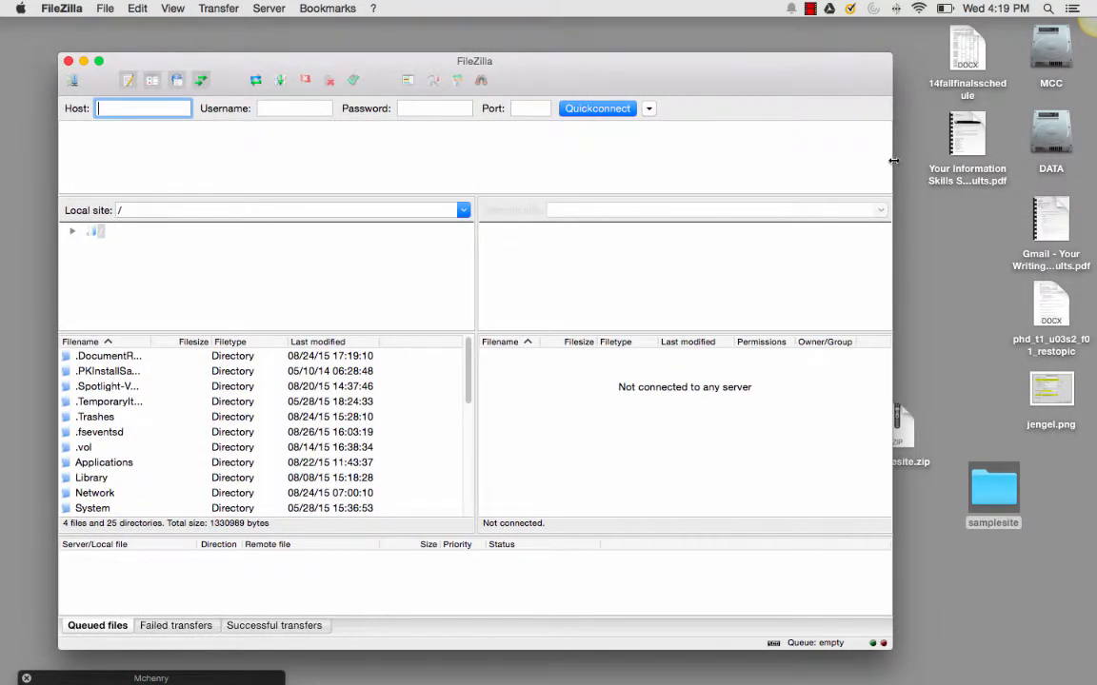
drag(890, 160, 1025, 156)
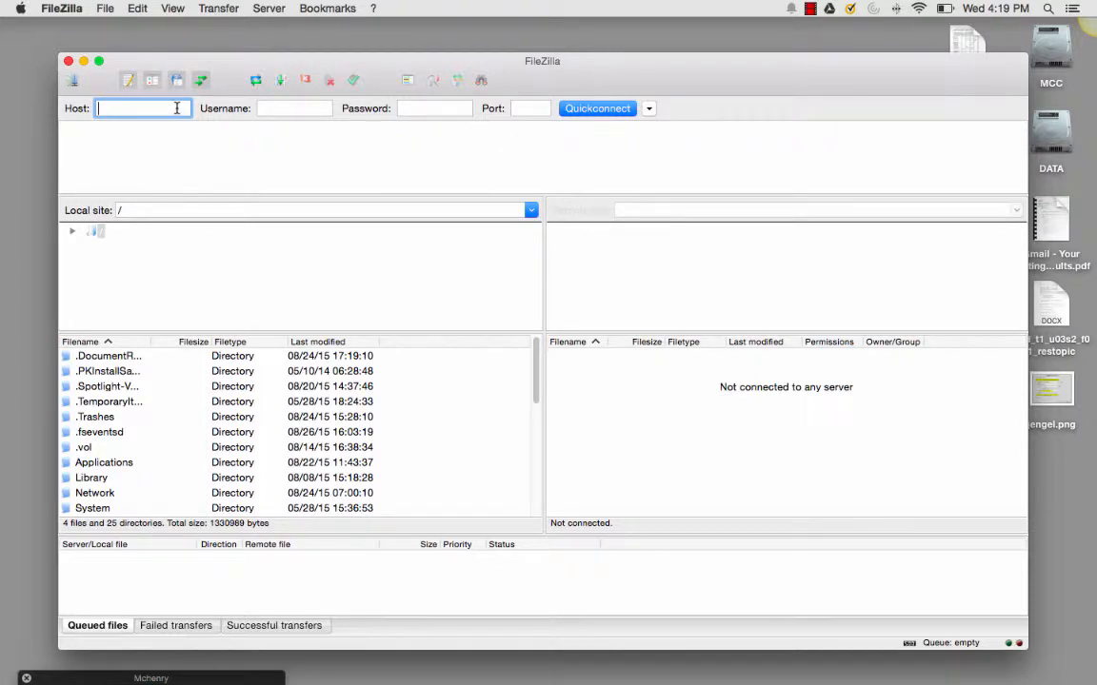
Enter the account's mccdgm.net subdomain as the host for the quick connection, dismissing the update notice
text(me)
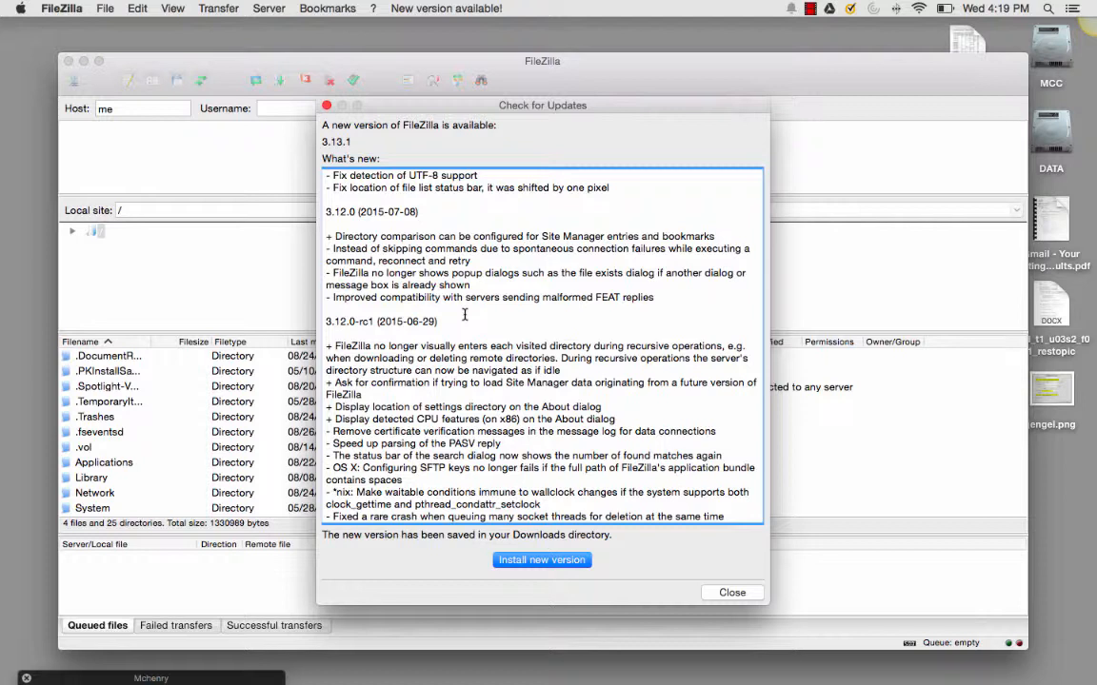
click(327, 104)
text(meri)
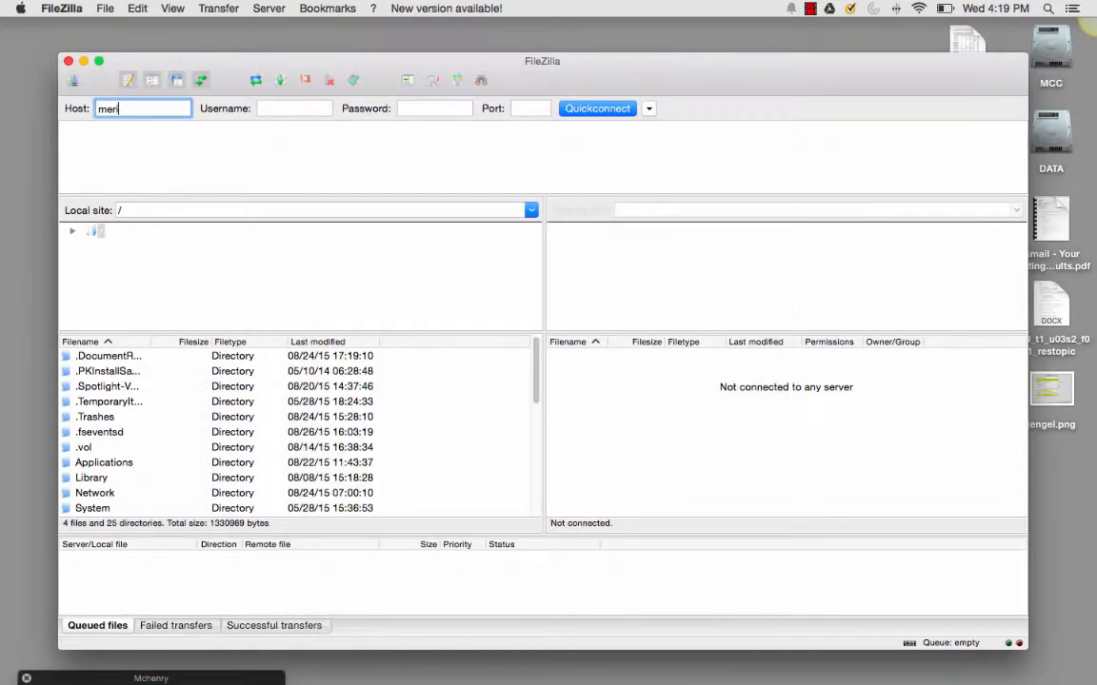
text(.mccdgm.net)
key(Tab)
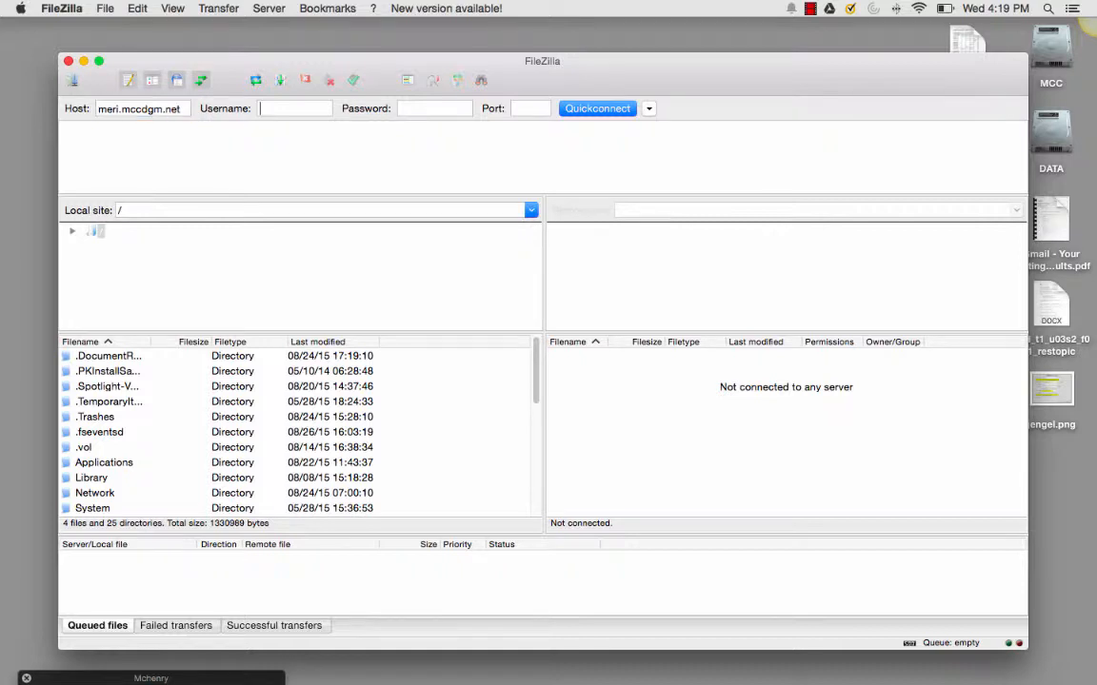
Enter the account username and password for the FTP connection
text(meri)
key(Tab)
text(m)
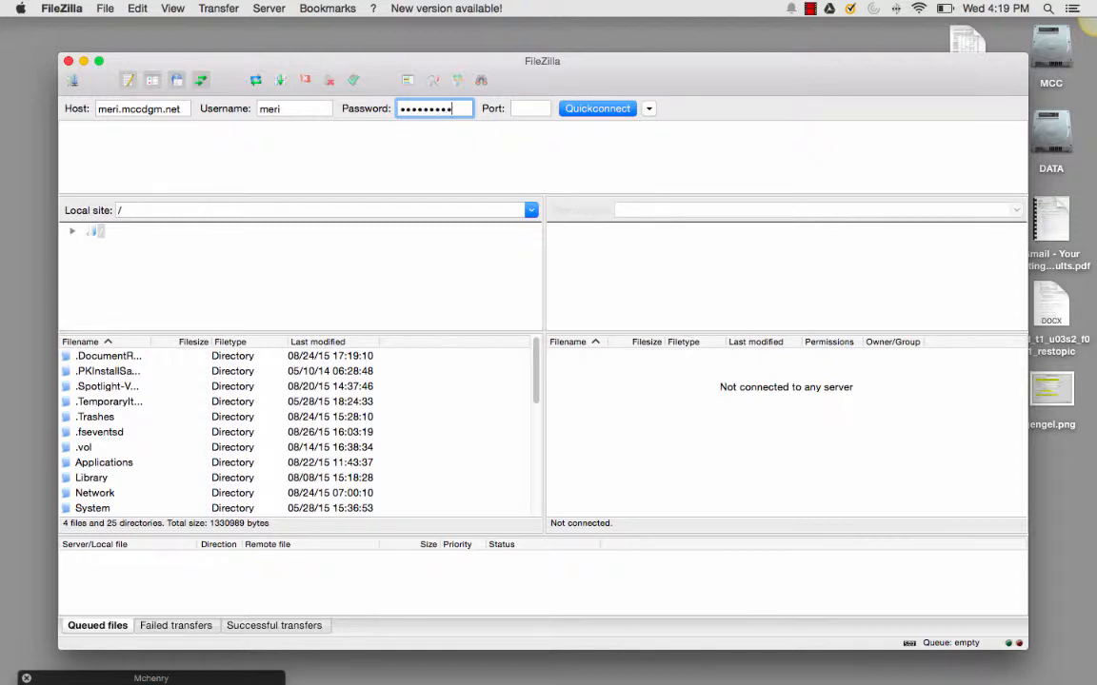
Quick-connect to the server, choosing to remember passwords and always trust its certificate in future sessions
click(646, 109)
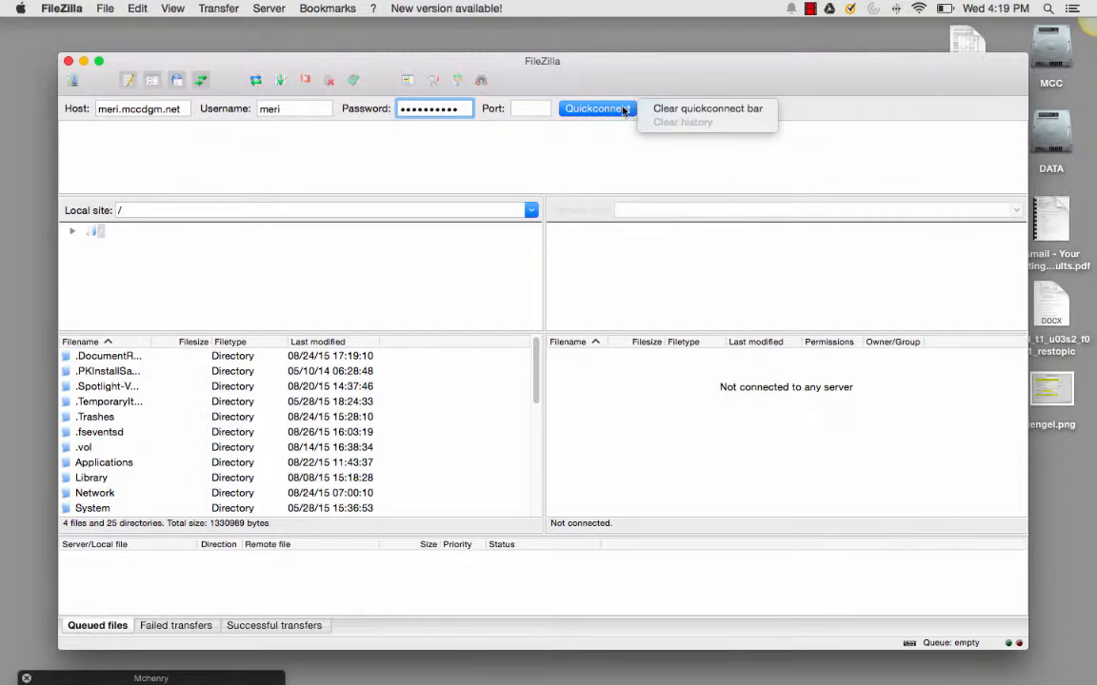
click(624, 110)
click(598, 108)
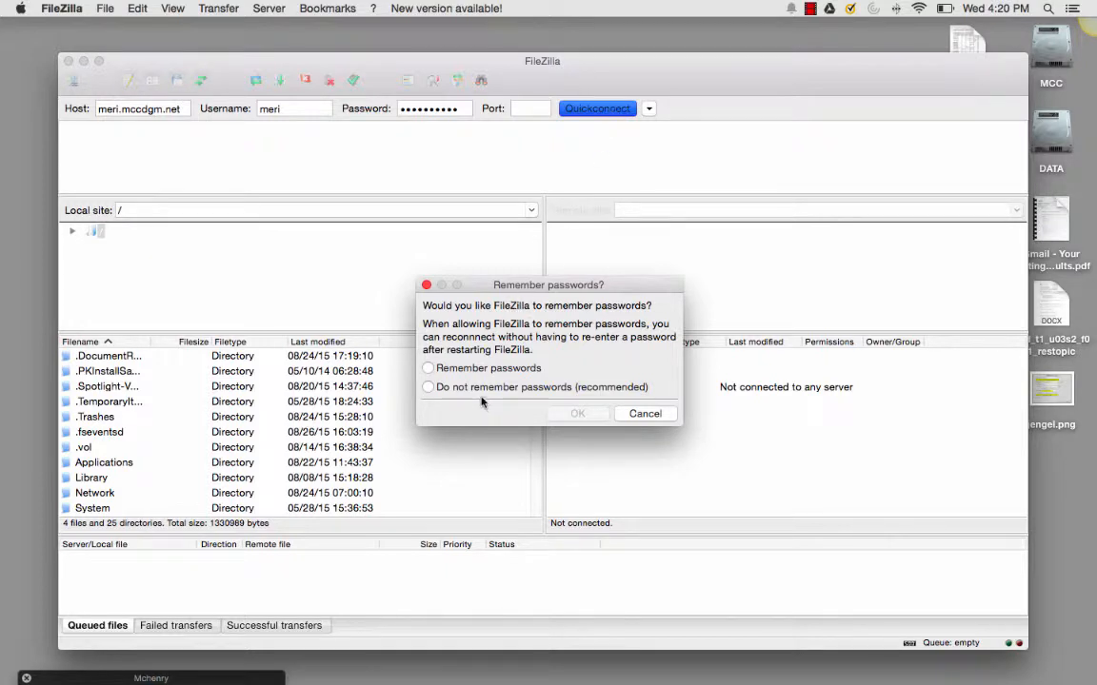
click(488, 371)
click(558, 415)
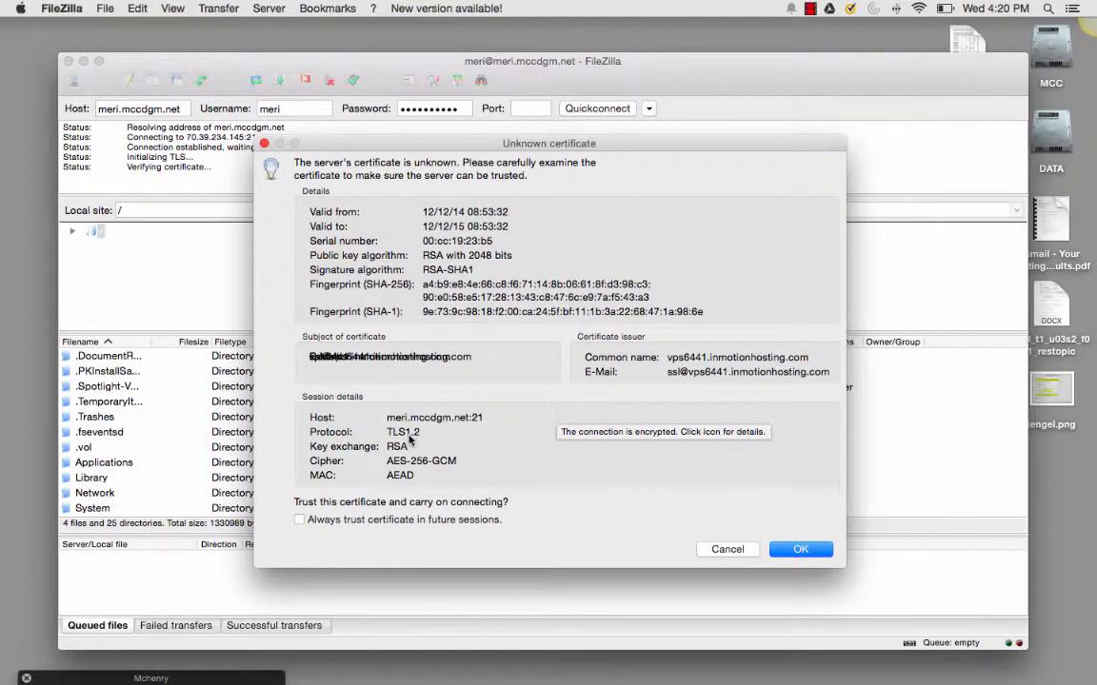
click(298, 520)
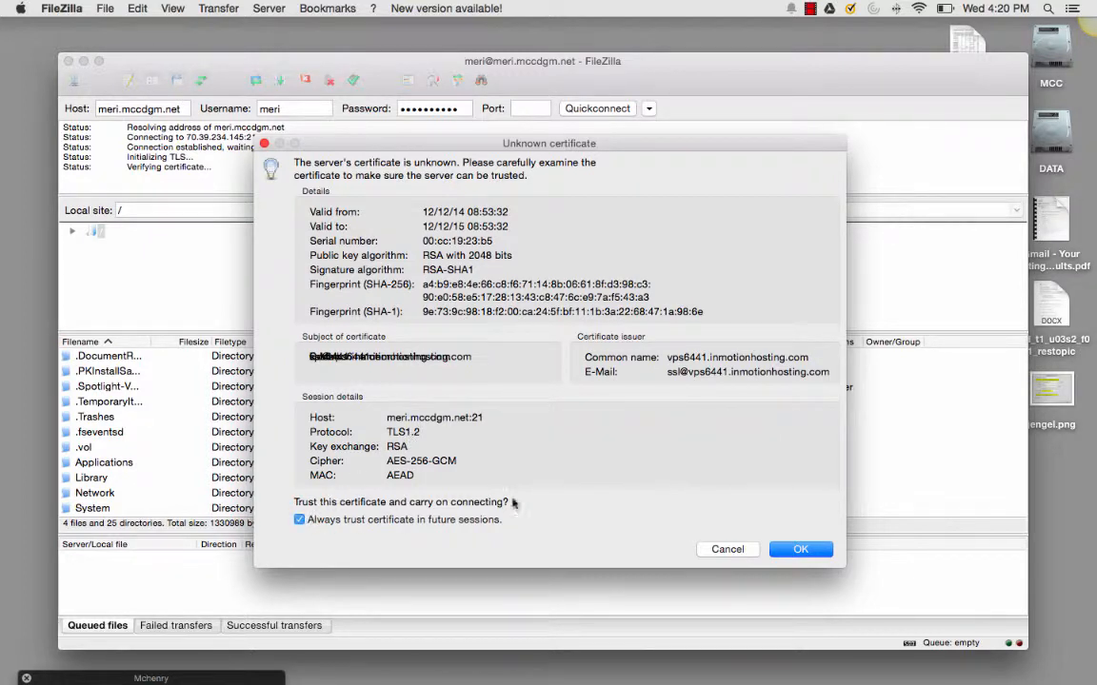
click(801, 549)
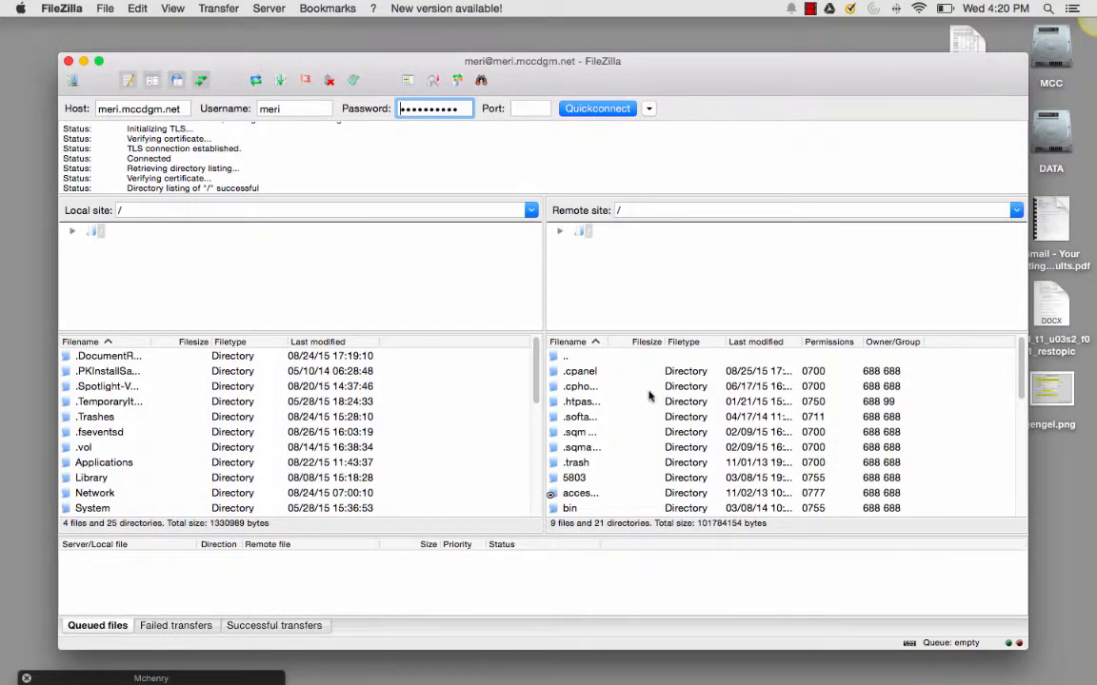
Widen the remote filename column and open the web1052015 folder inside public_html on the server
scroll(638, 447, down, 5)
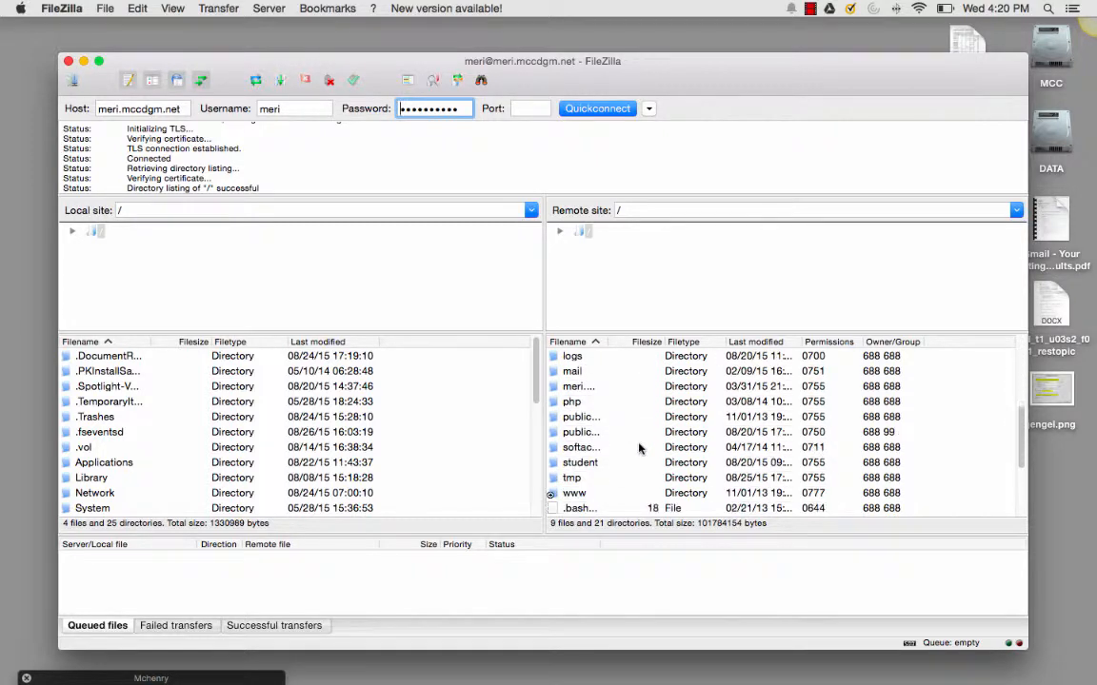
drag(609, 341, 683, 341)
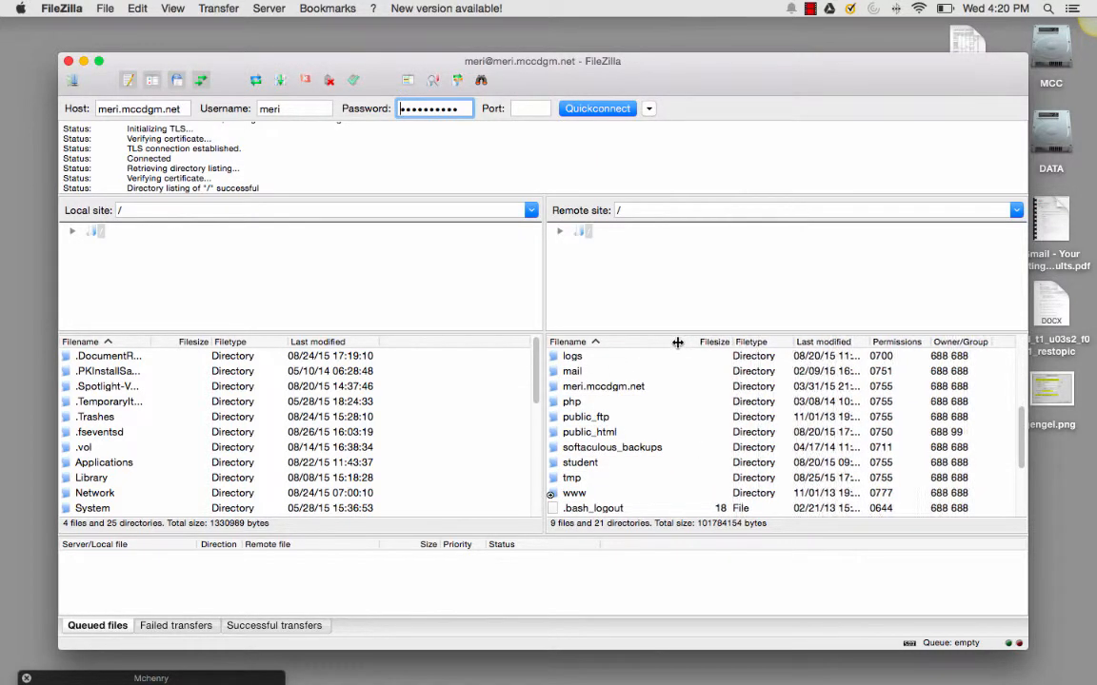
click(603, 433)
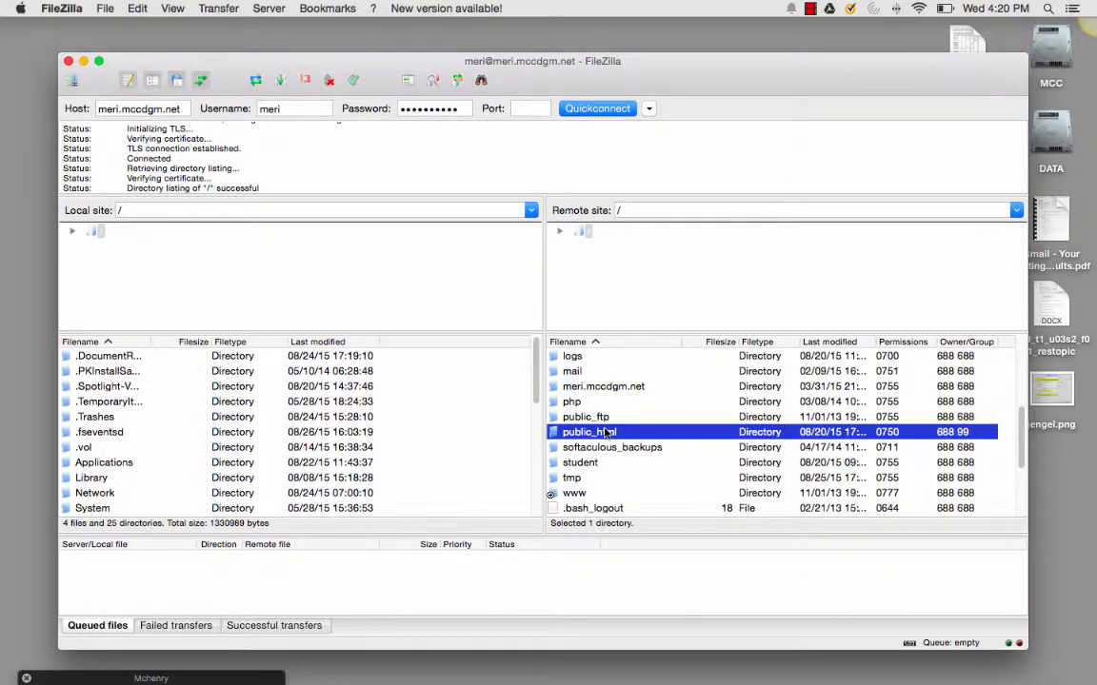
double_click(606, 433)
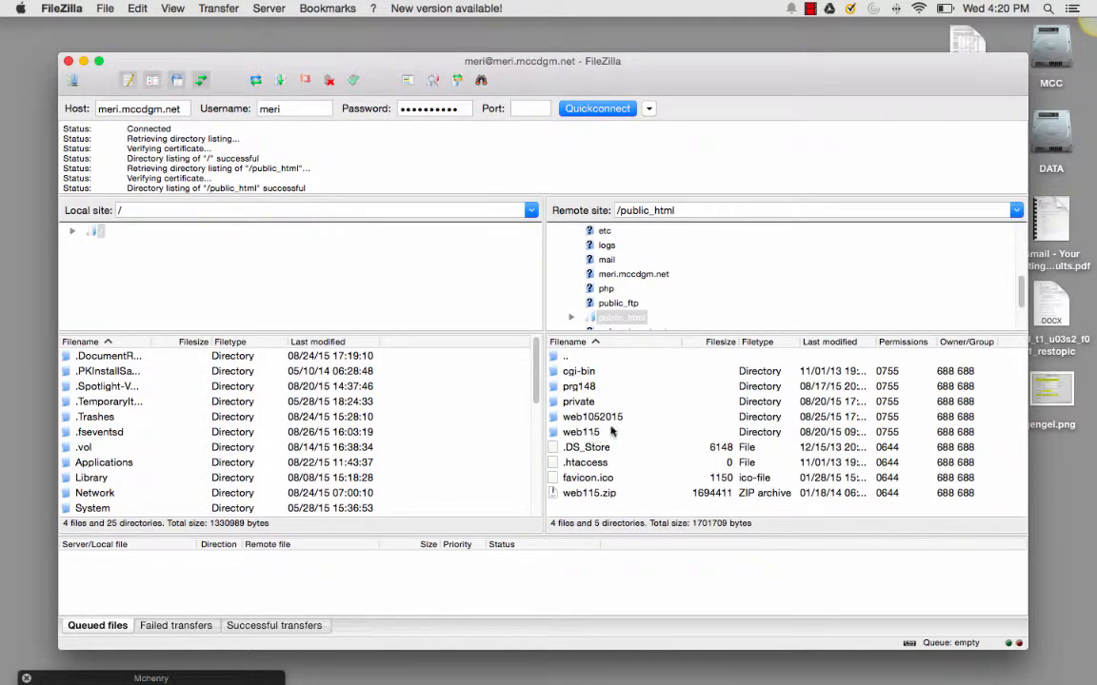
click(598, 419)
double_click(598, 419)
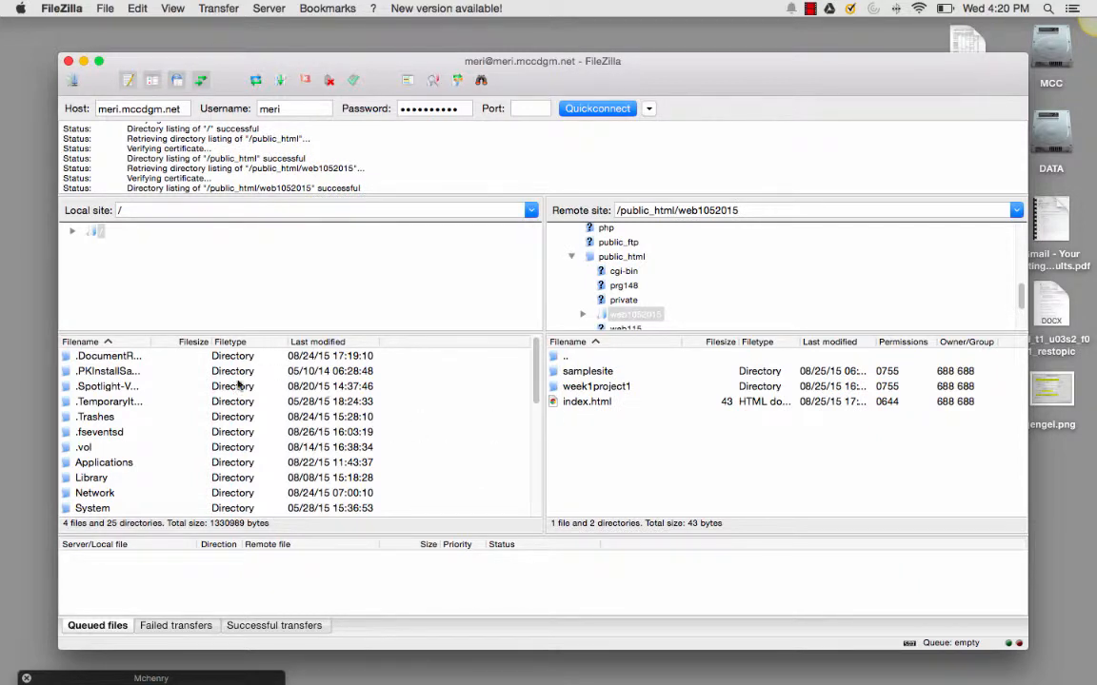
Look through the folders and files in the local root directory
scroll(117, 409, down, 5)
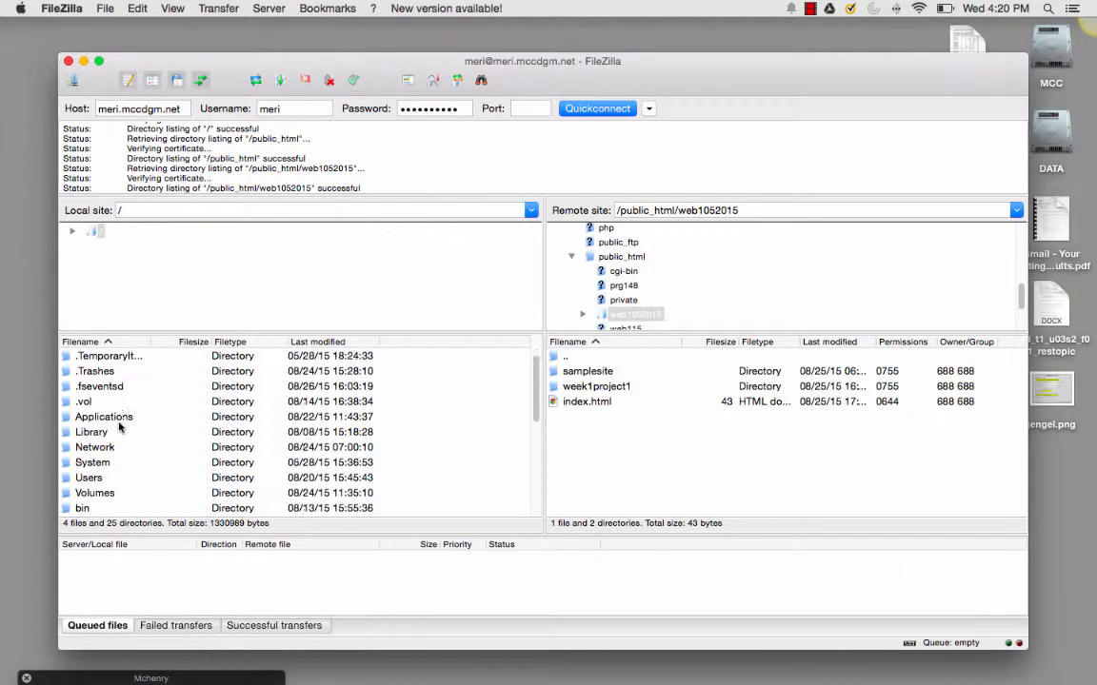
click(530, 210)
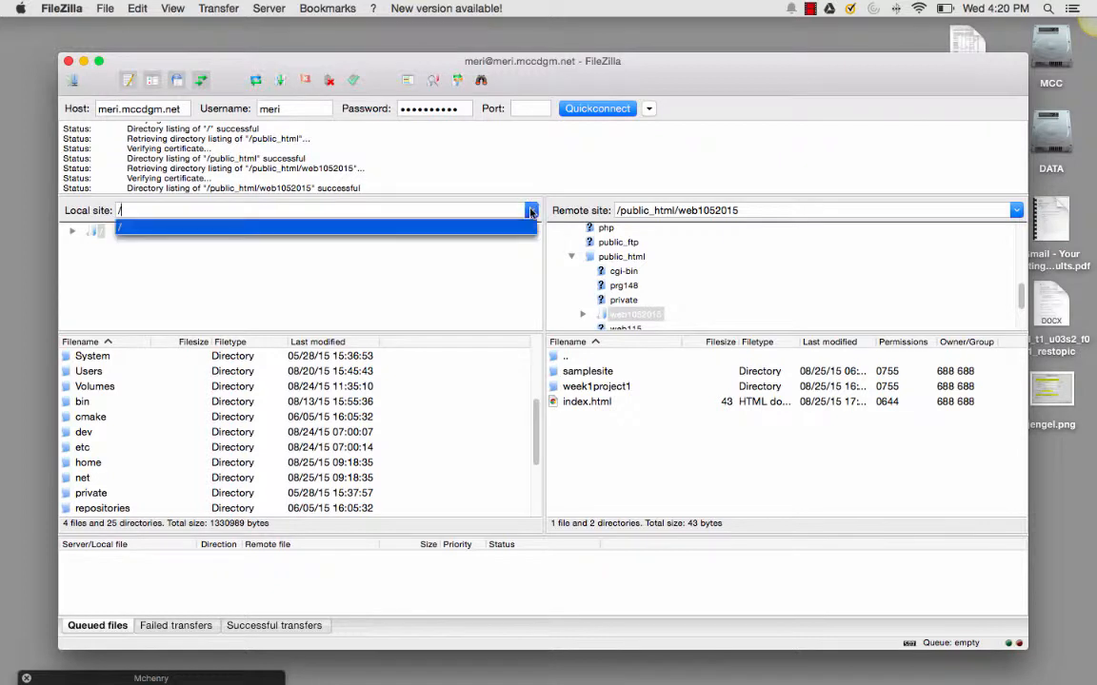
key(Escape)
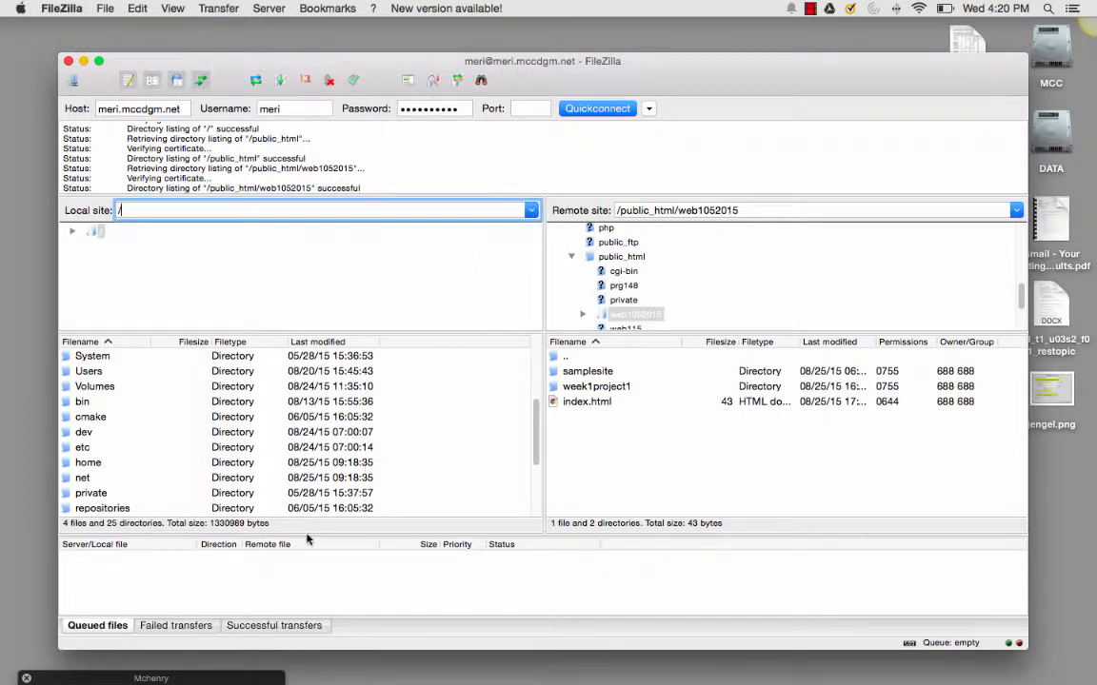
scroll(314, 502, down, 3)
scroll(314, 503, down, 2)
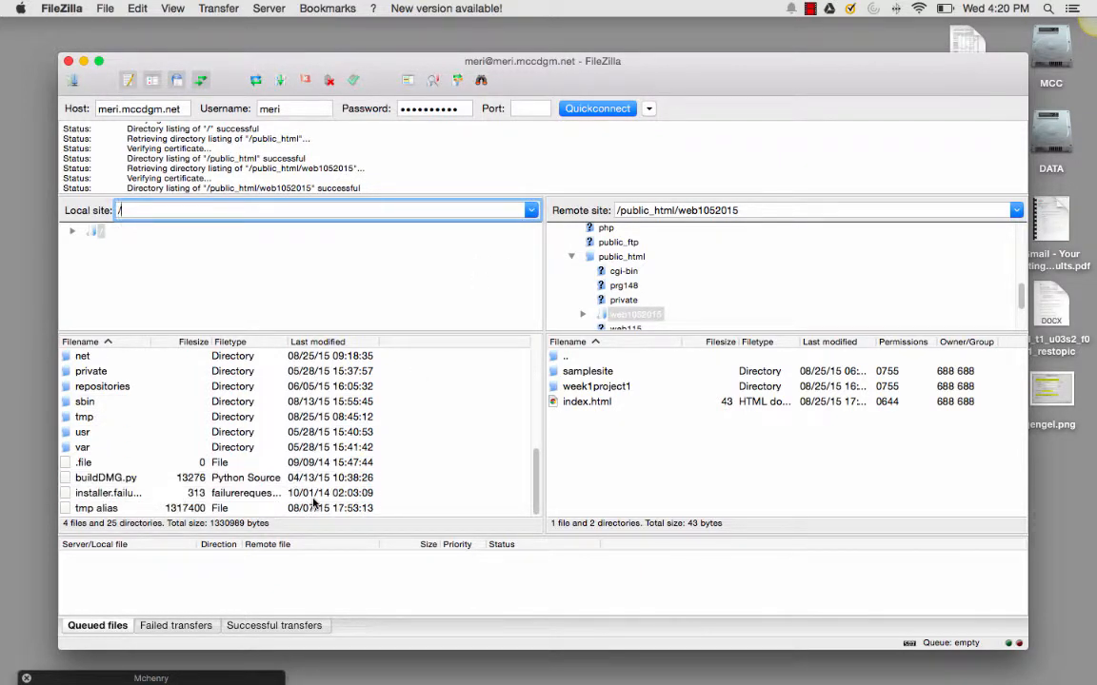
scroll(314, 503, up, 8)
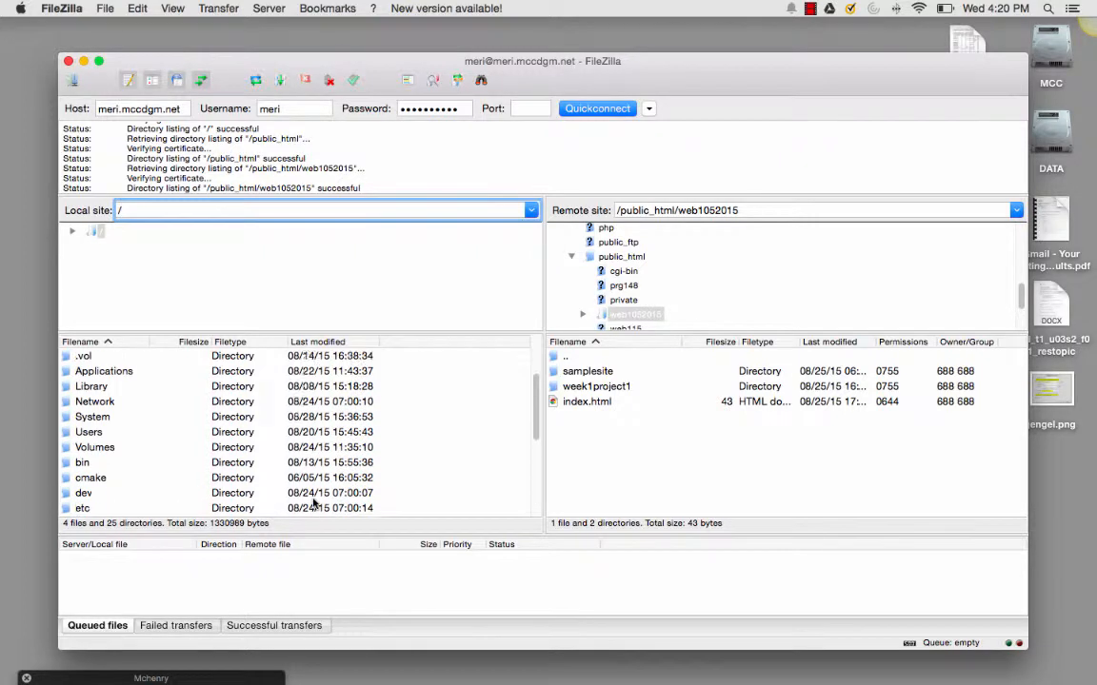
scroll(314, 503, up, 1)
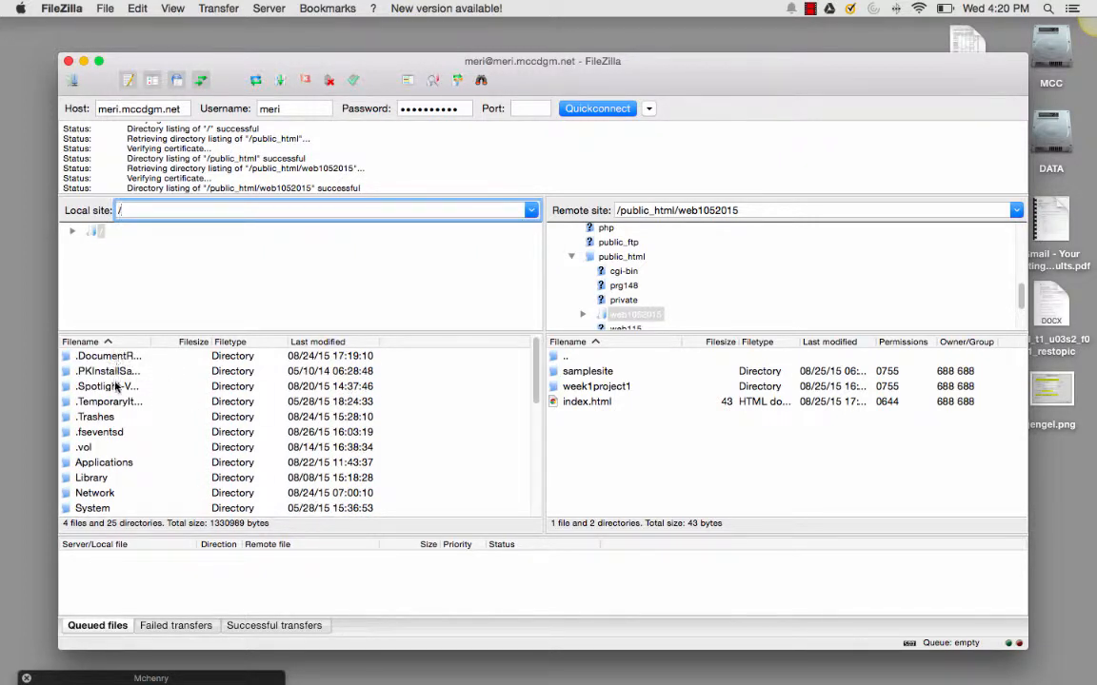
Open the Desktop folder within the account owner's home folder under Users on the local side
scroll(105, 458, down, 3)
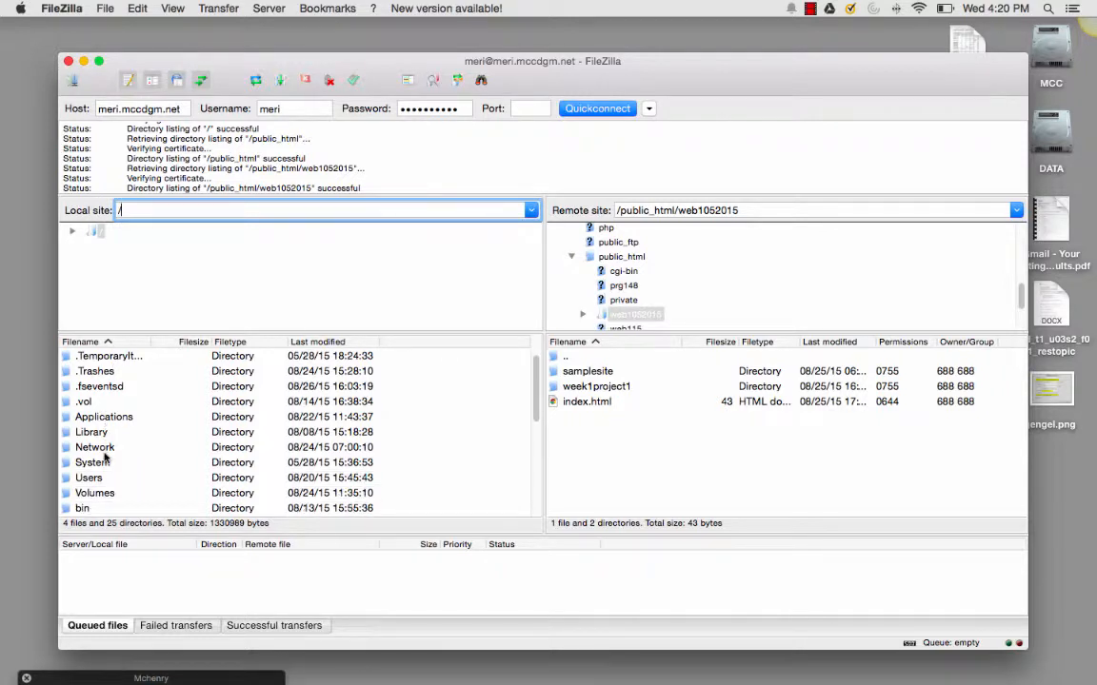
click(105, 463)
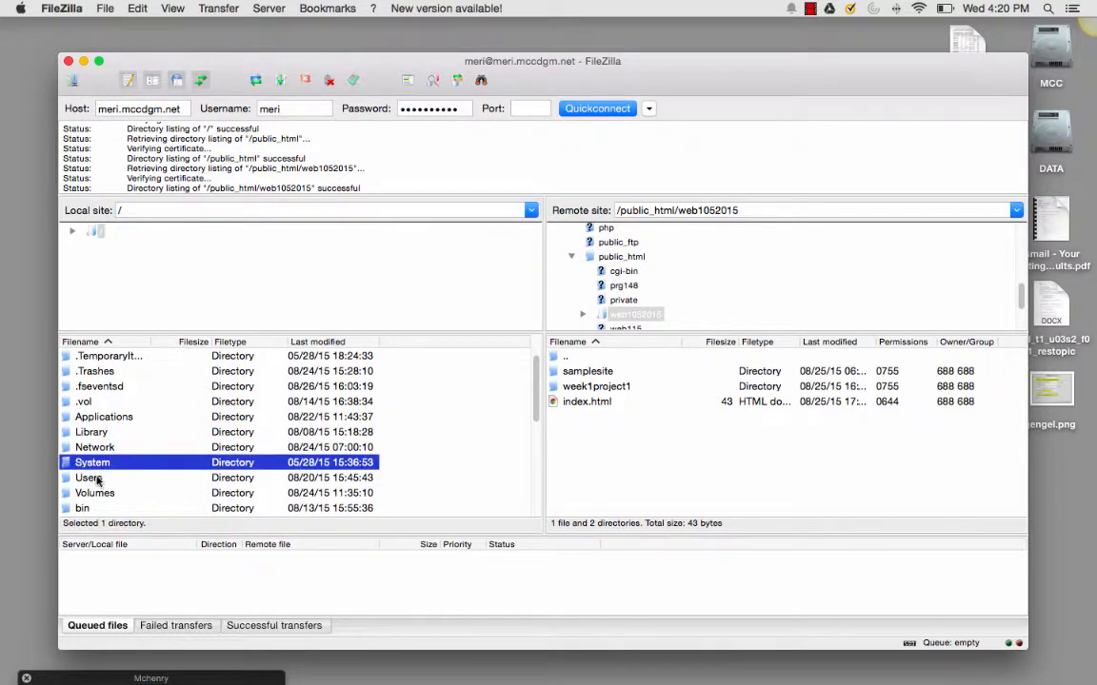
double_click(88, 478)
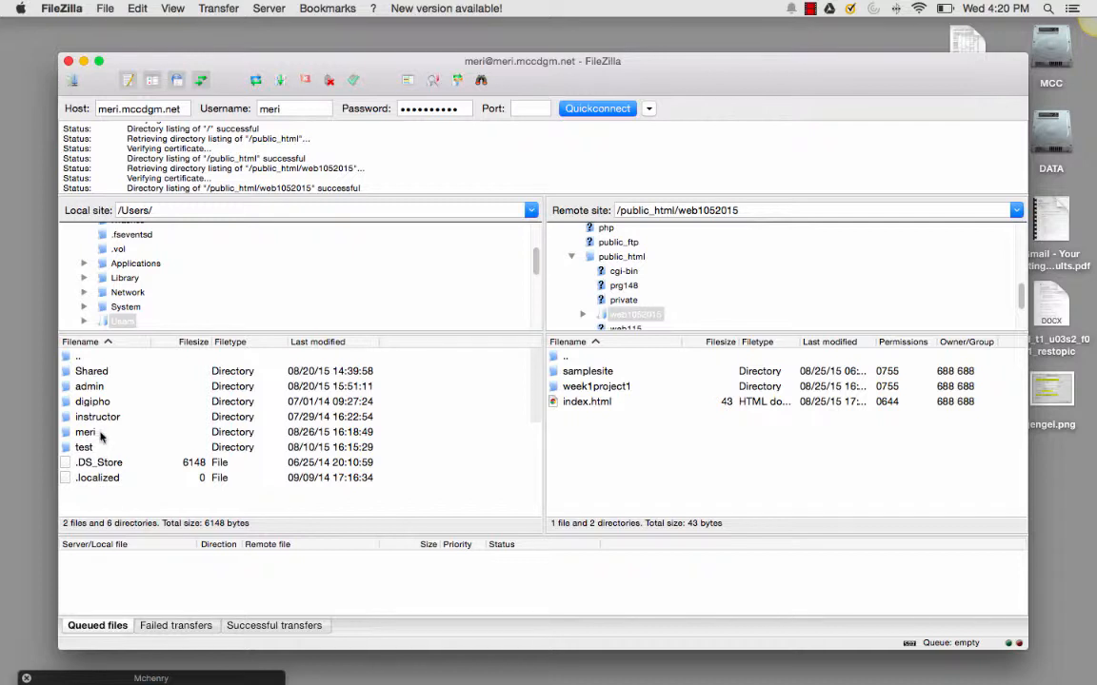
click(96, 434)
double_click(97, 433)
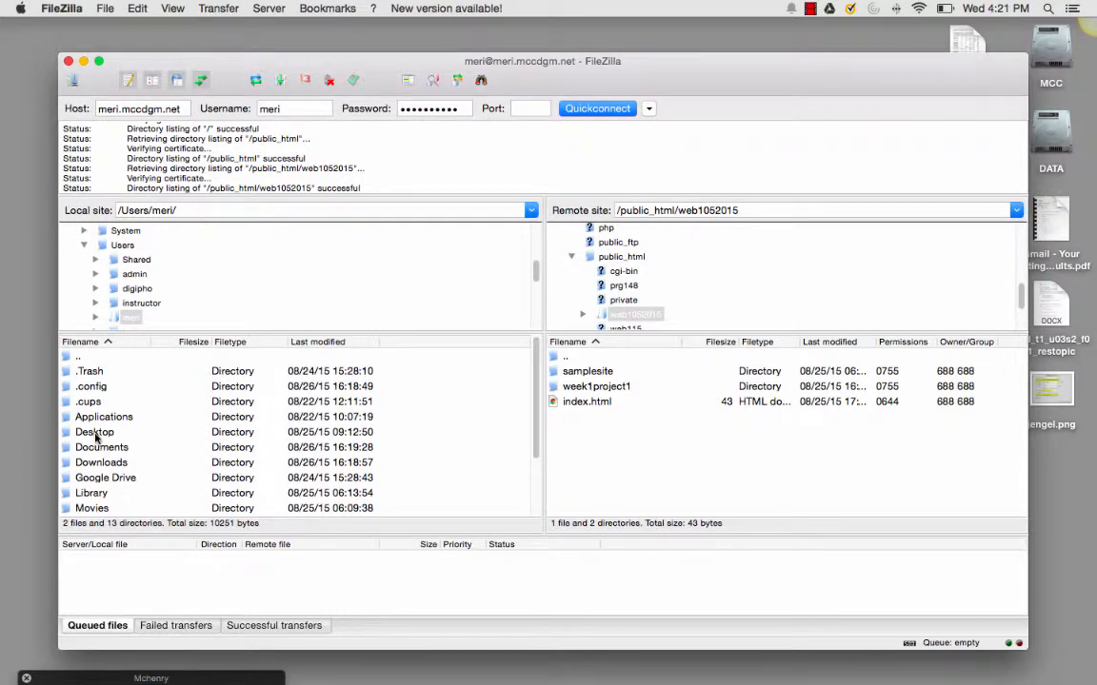
double_click(96, 433)
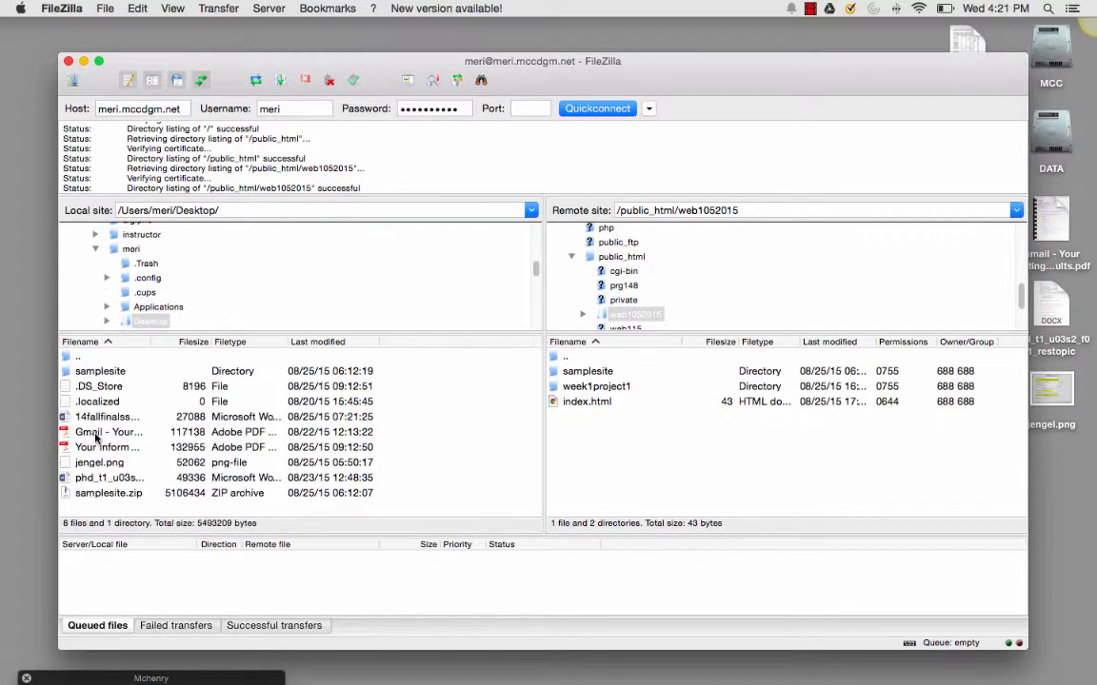
View the contents of the local samplesite folder and its place in the folder tree, and return to Desktop
click(99, 373)
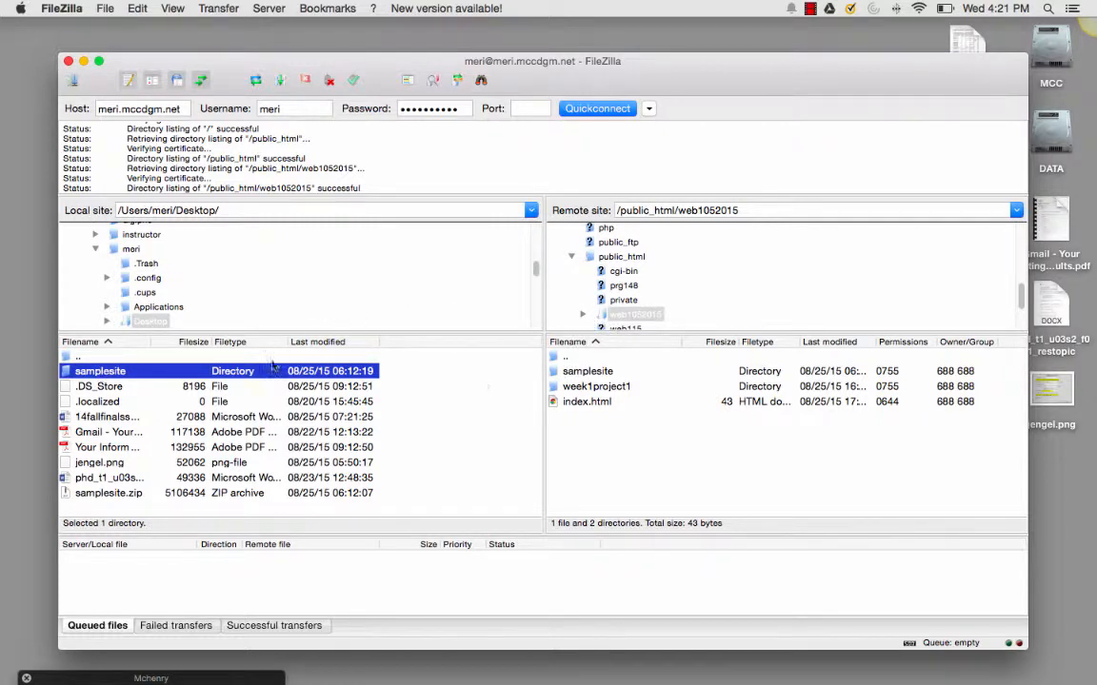
double_click(353, 372)
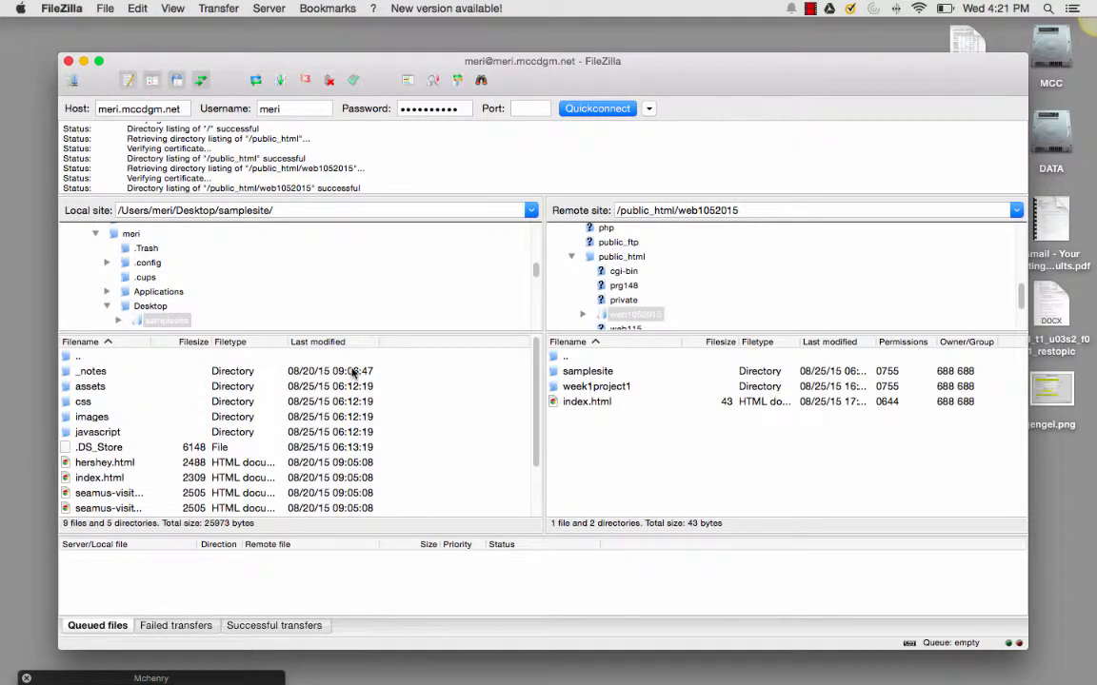
scroll(335, 309, up, 5)
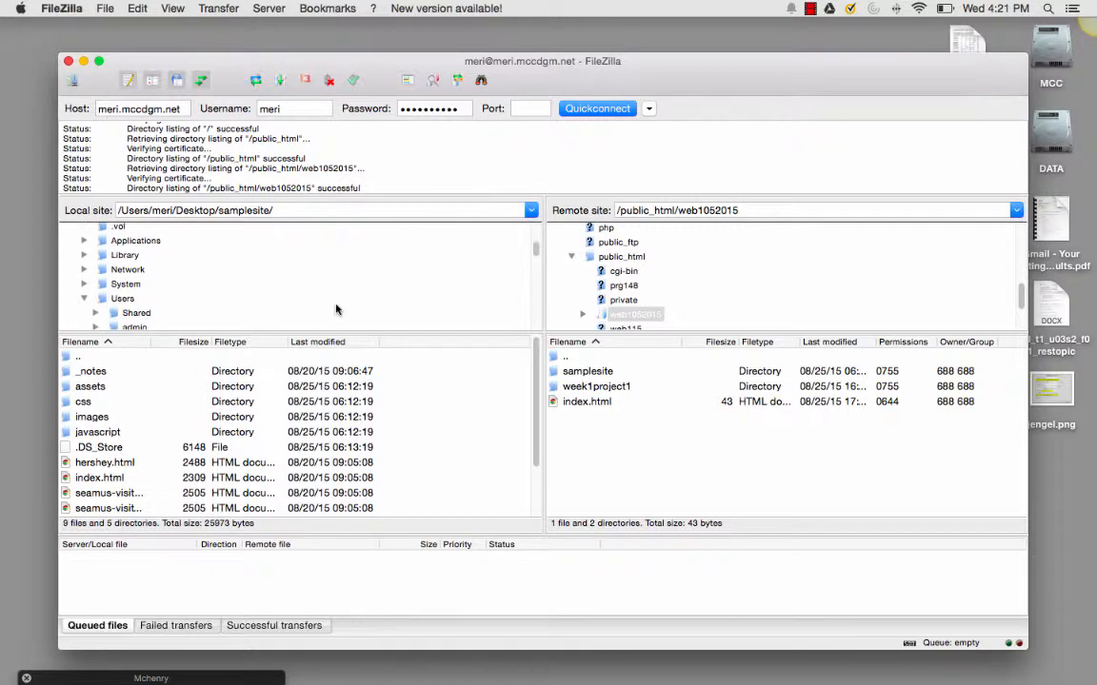
scroll(335, 310, down, 5)
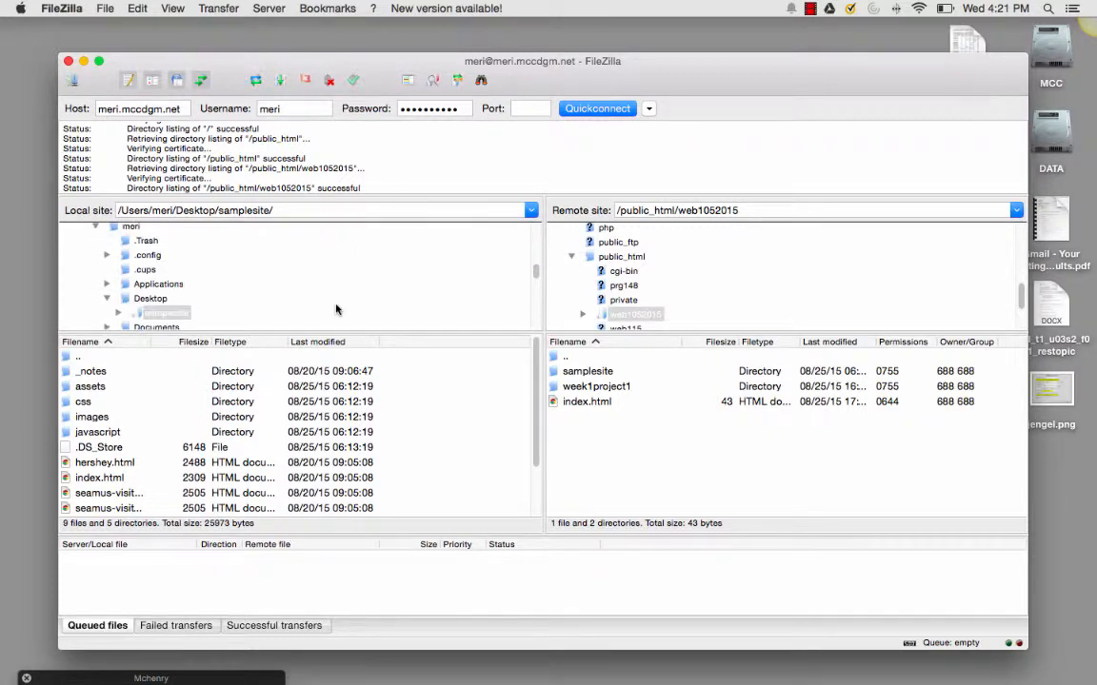
scroll(335, 309, down, 1)
click(181, 298)
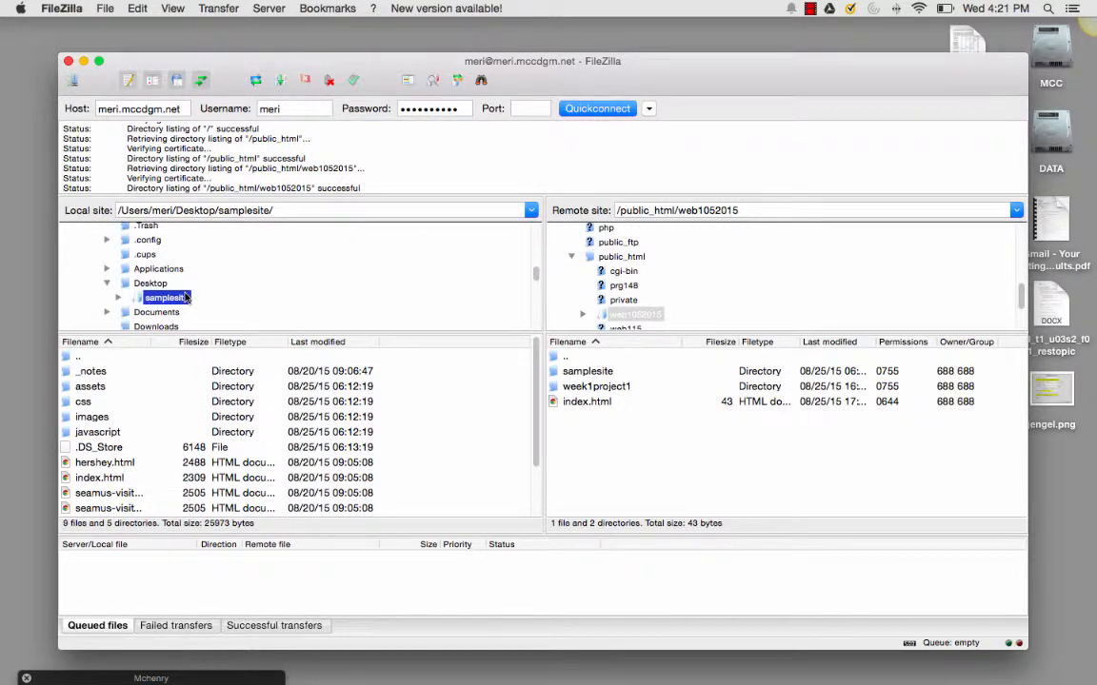
click(220, 304)
click(174, 299)
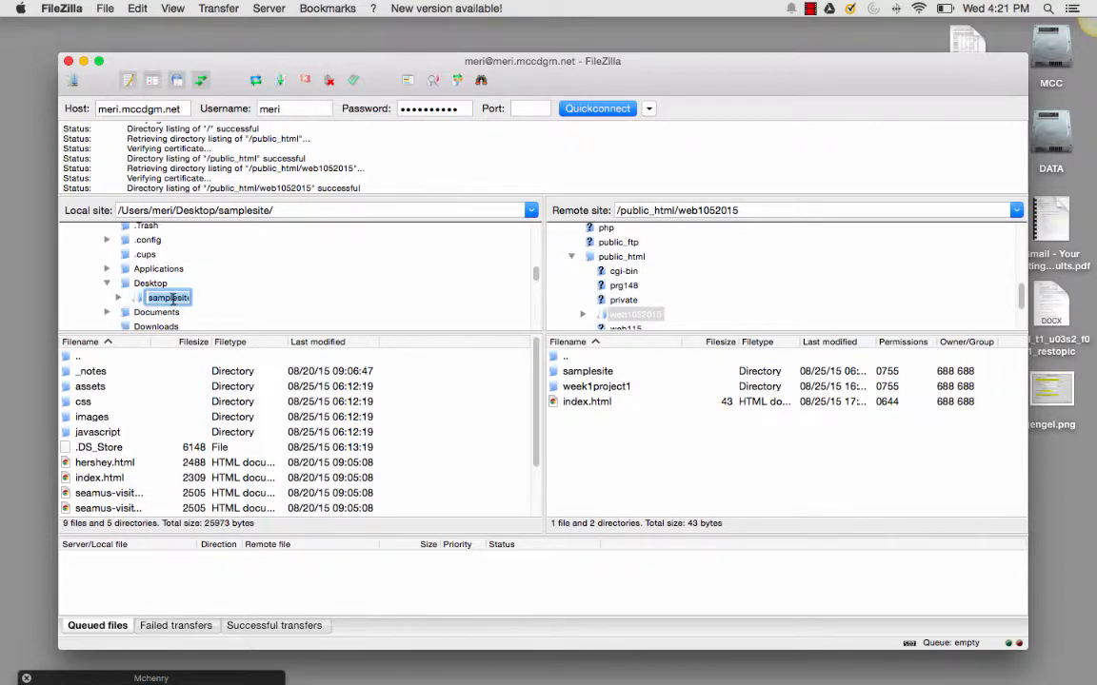
click(152, 283)
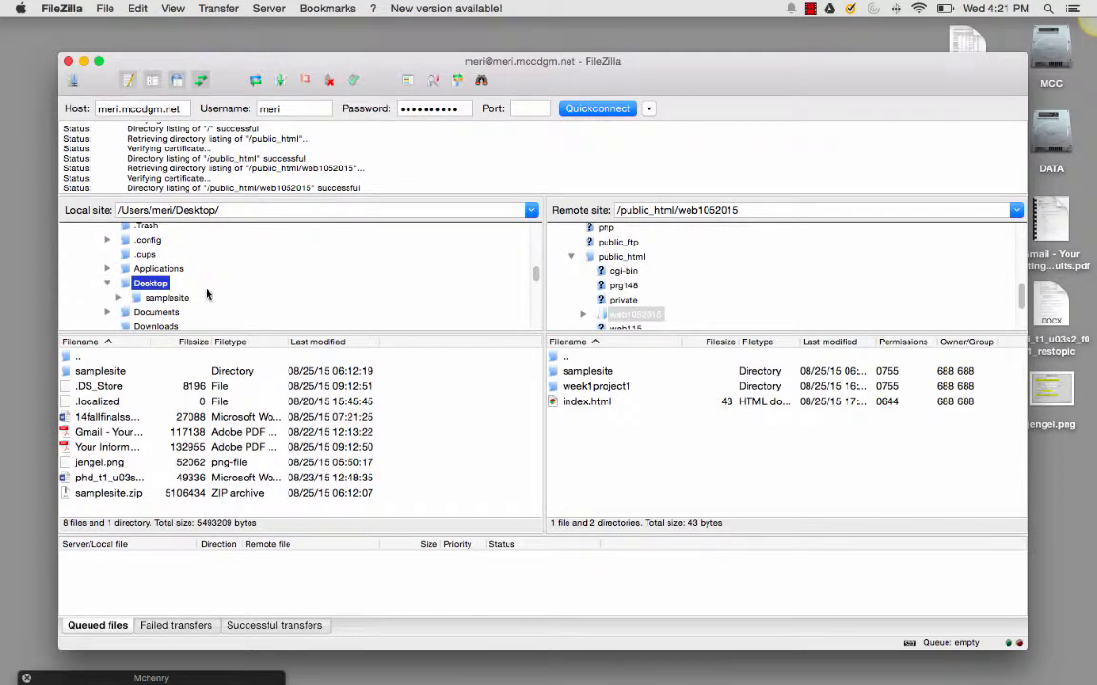
Examine the remote folder tree around public_html and the local folder tree around Users and Desktop
scroll(720, 328, up, 3)
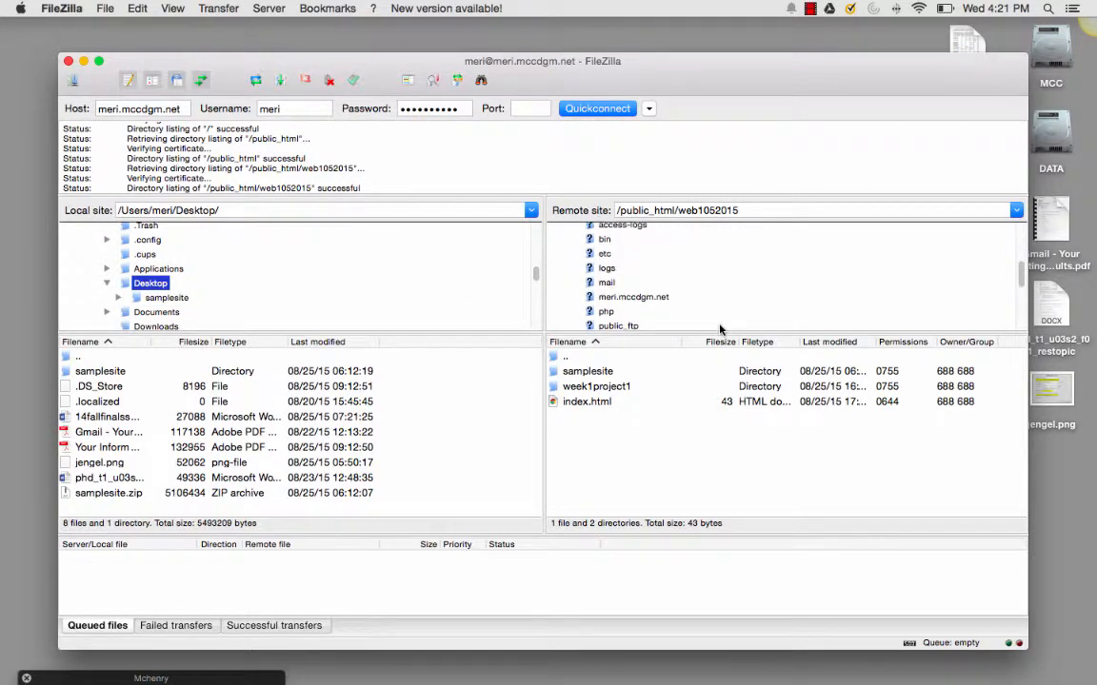
scroll(720, 329, up, 2)
scroll(720, 329, down, 3)
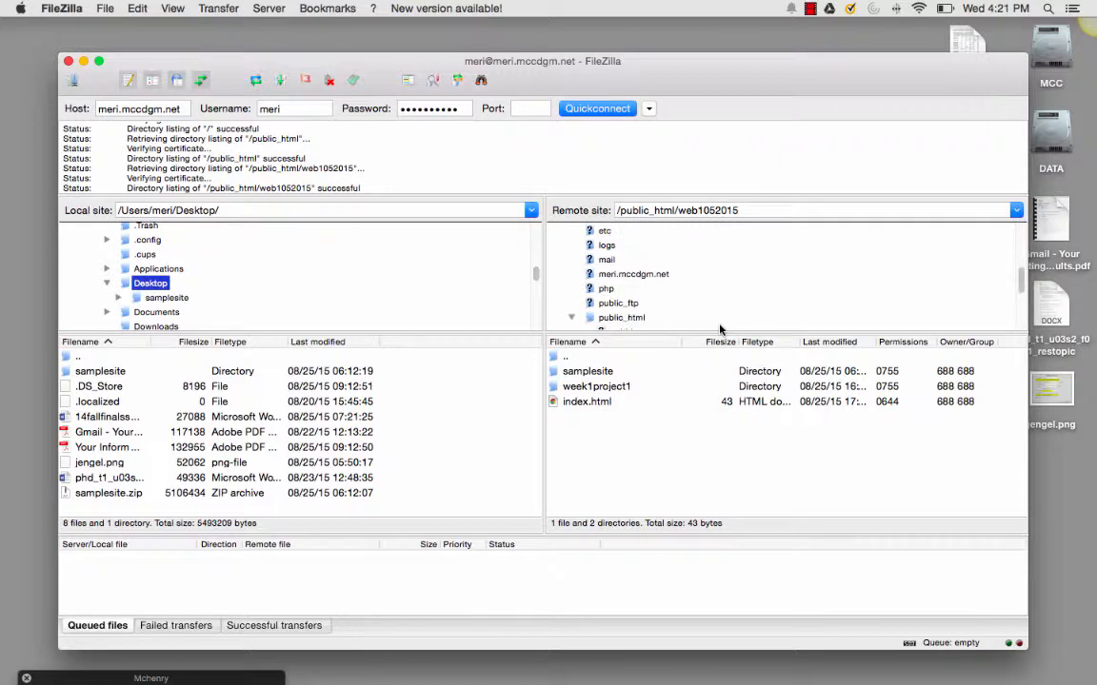
scroll(719, 329, down, 4)
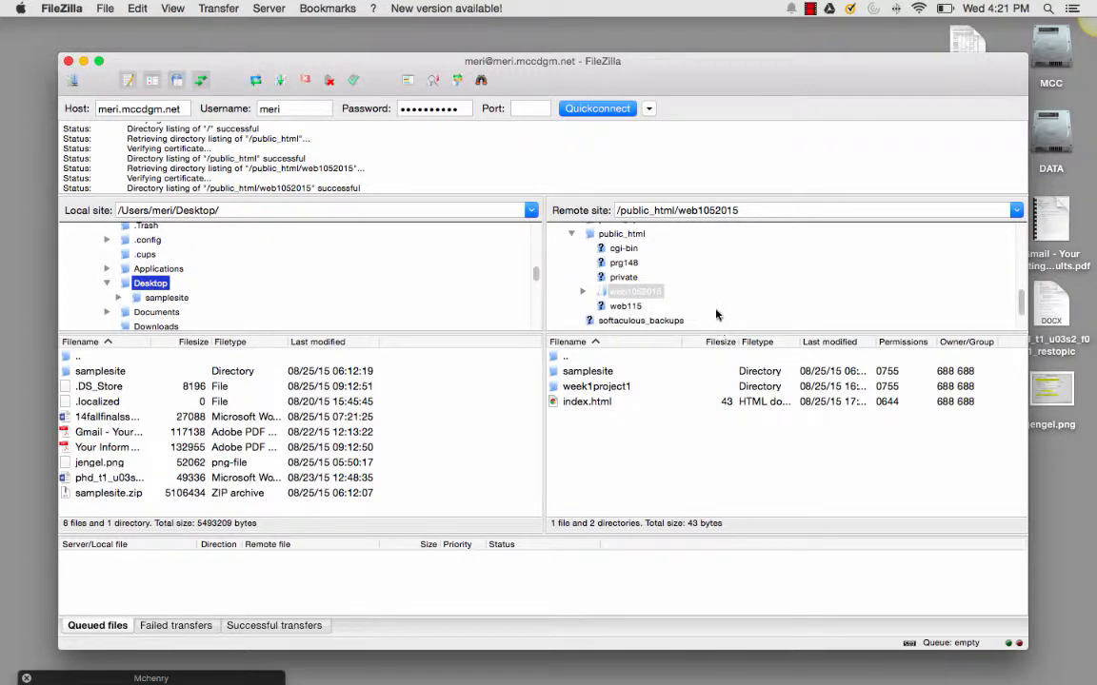
scroll(292, 315, down, 3)
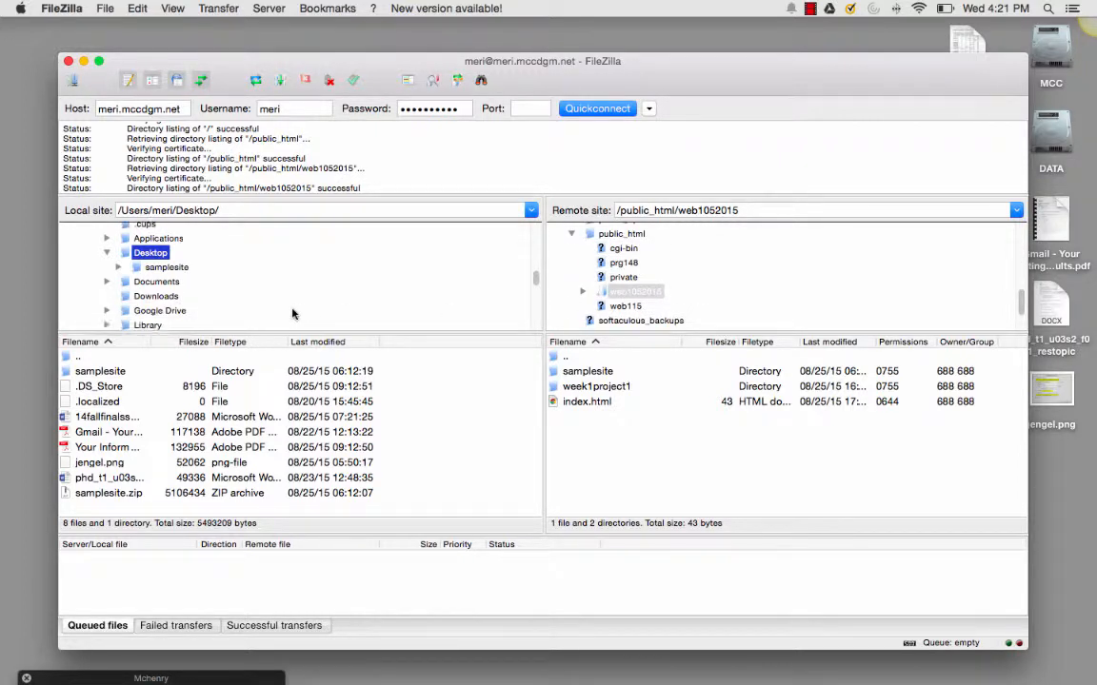
scroll(292, 314, up, 5)
scroll(293, 314, up, 2)
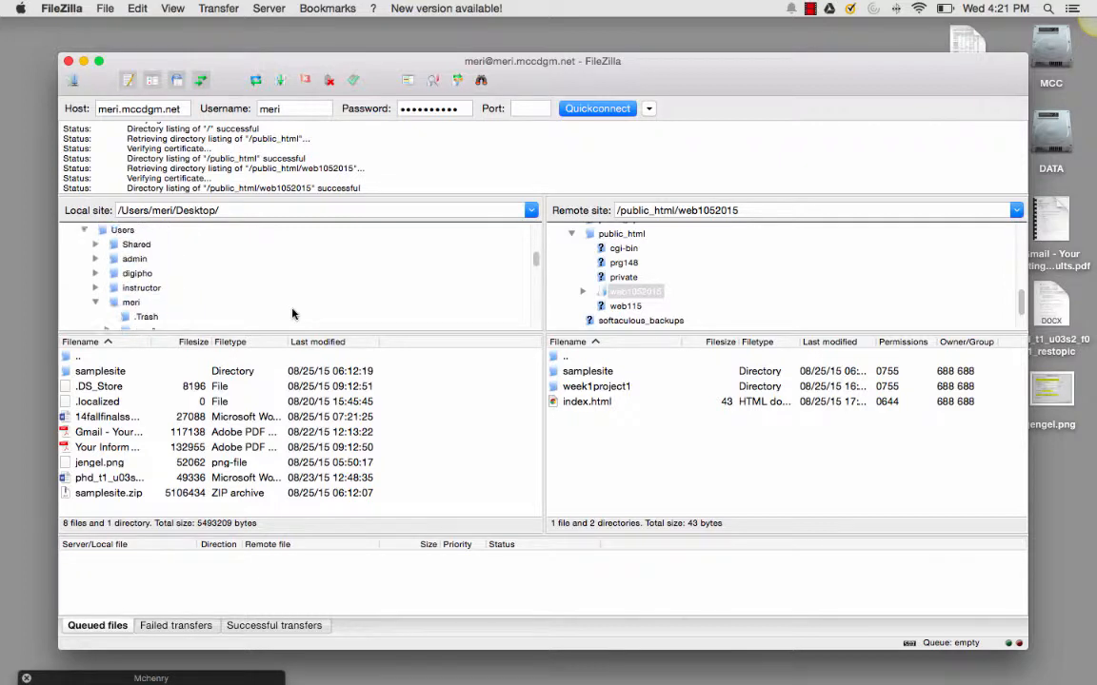
scroll(292, 314, down, 4)
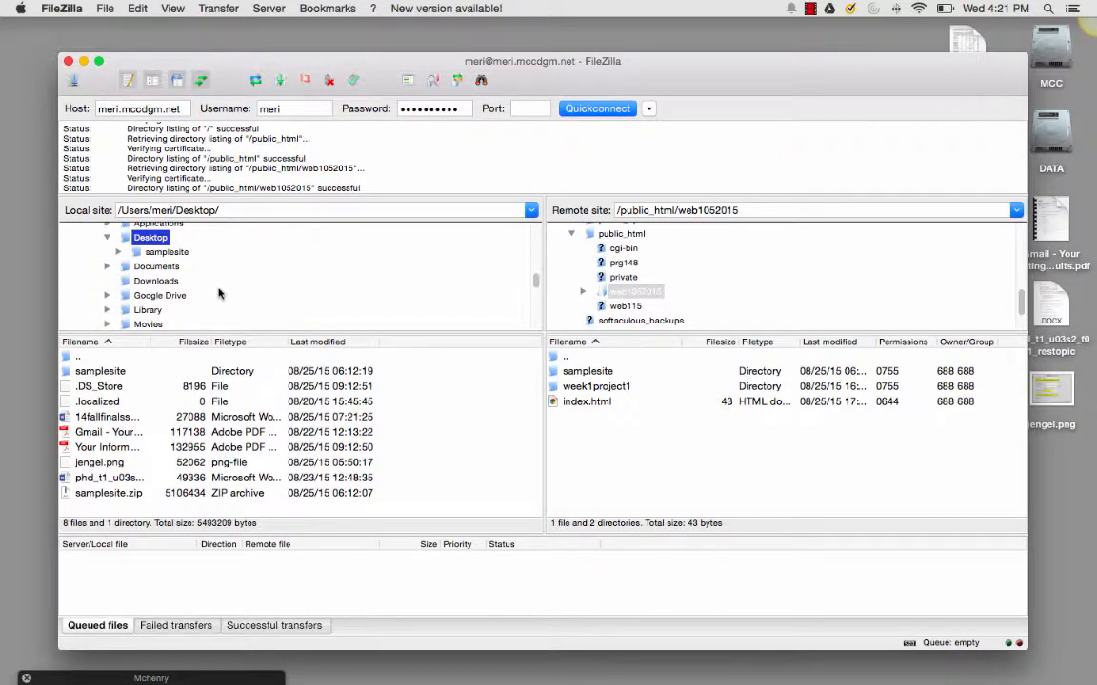
Upload the local Desktop samplesite folder into the remote web1052015 folder, overwriting the existing .DS_Store file
click(158, 253)
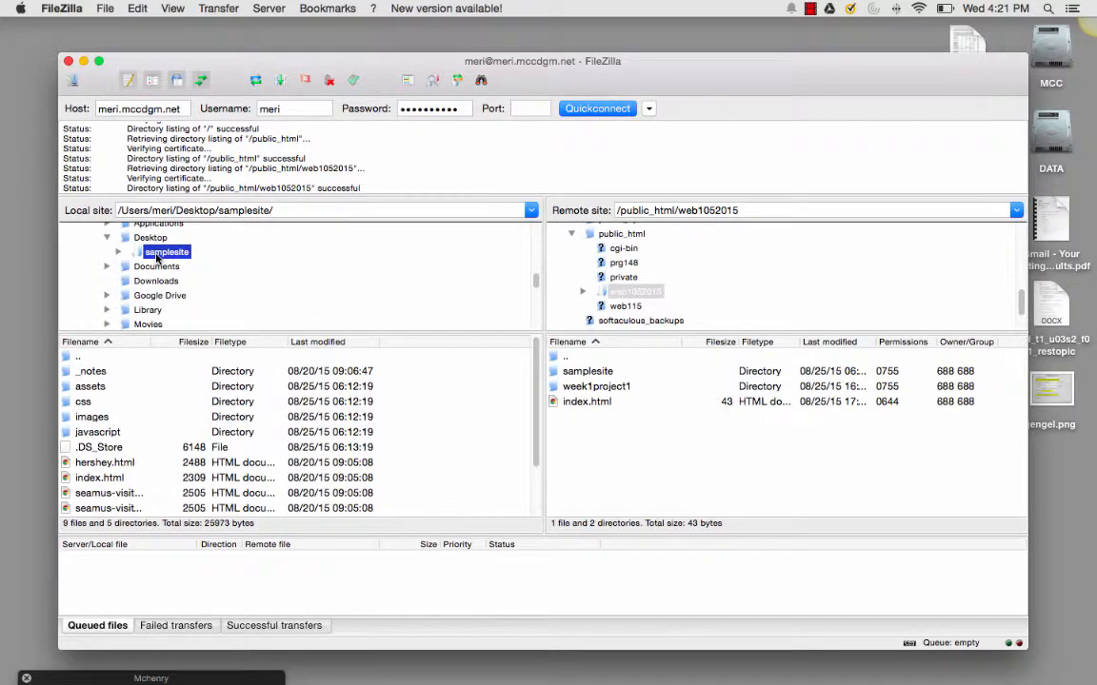
drag(158, 255, 629, 299)
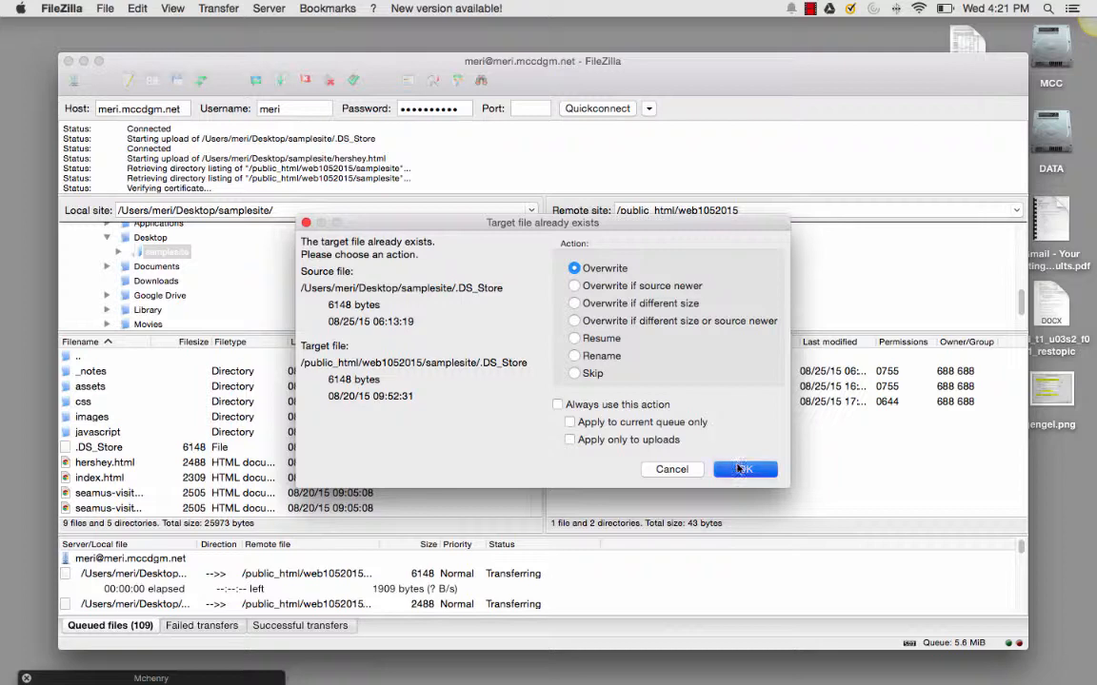
click(738, 470)
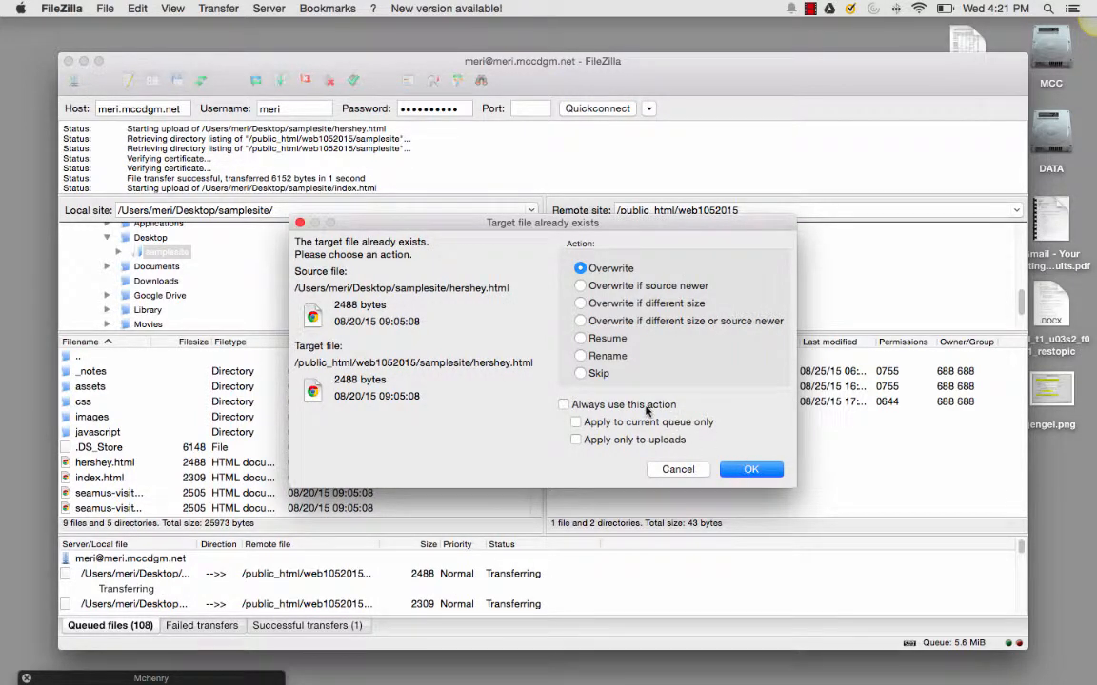
Overwrite hershey.html and always use the Overwrite action, applied to the current queue only
click(648, 410)
click(628, 422)
click(752, 470)
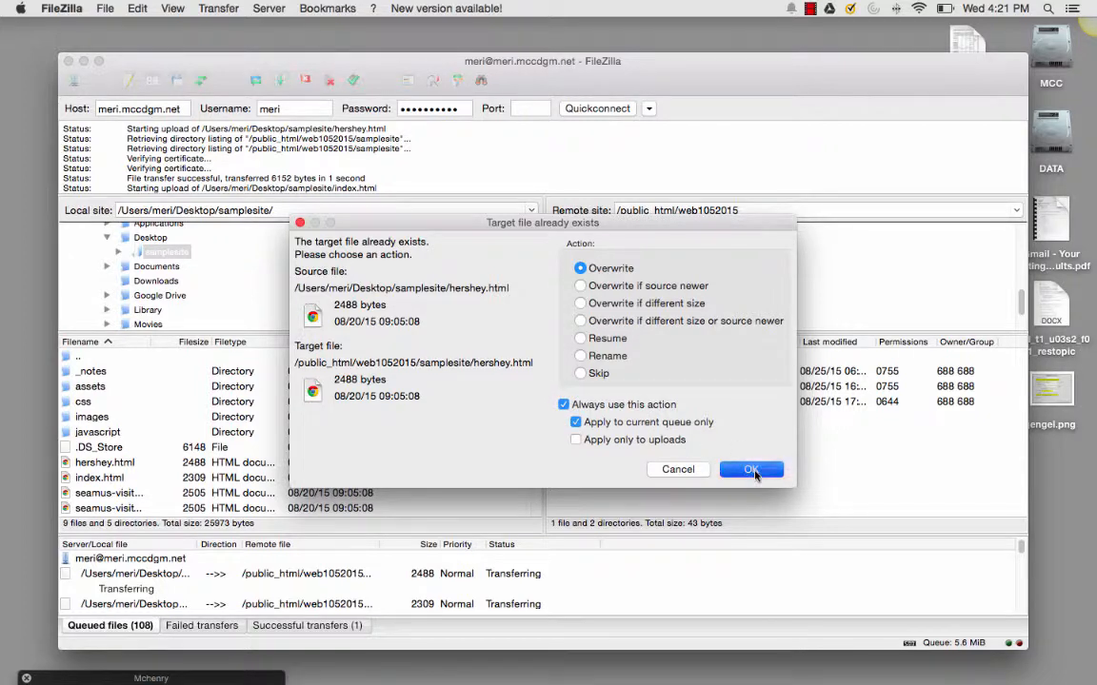